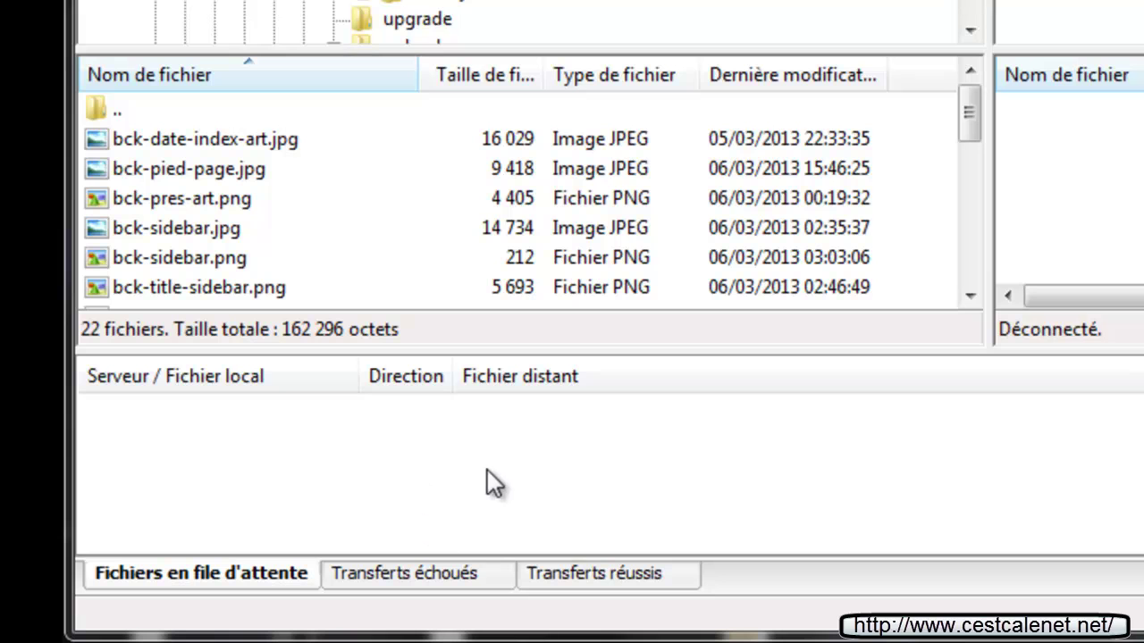
Review the failed and successful transfer lists, then create a 'Nouveau site' entry in the Site Manager
{"action": "left_click", "coordinate": [404, 574]}
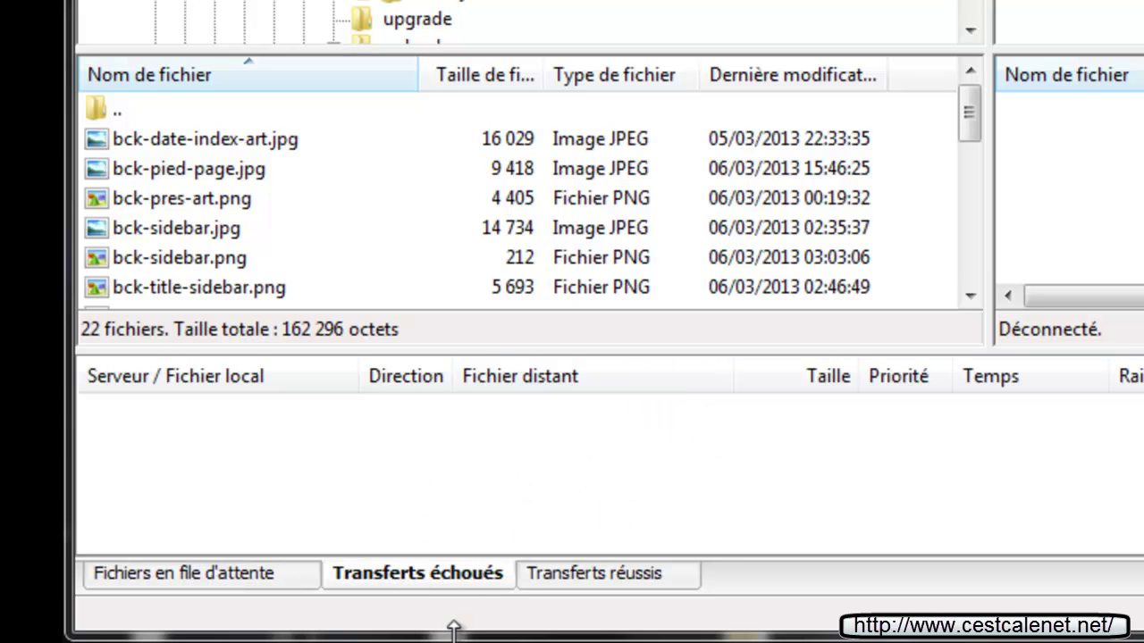
{"action": "left_click", "coordinate": [556, 586]}
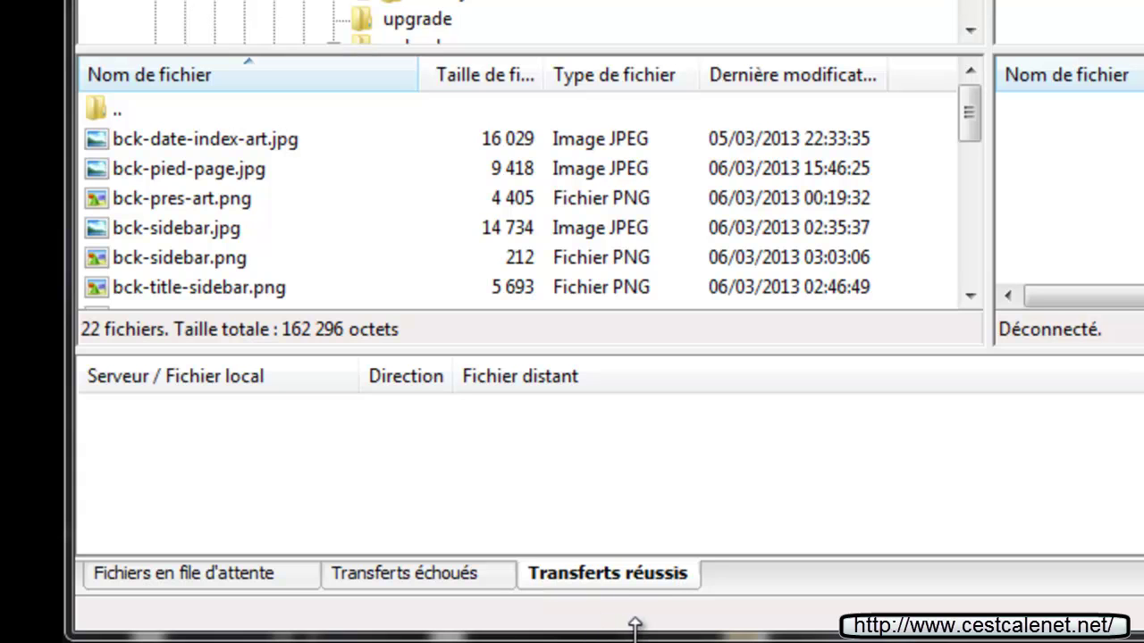
{"action": "left_click", "coordinate": [194, 576]}
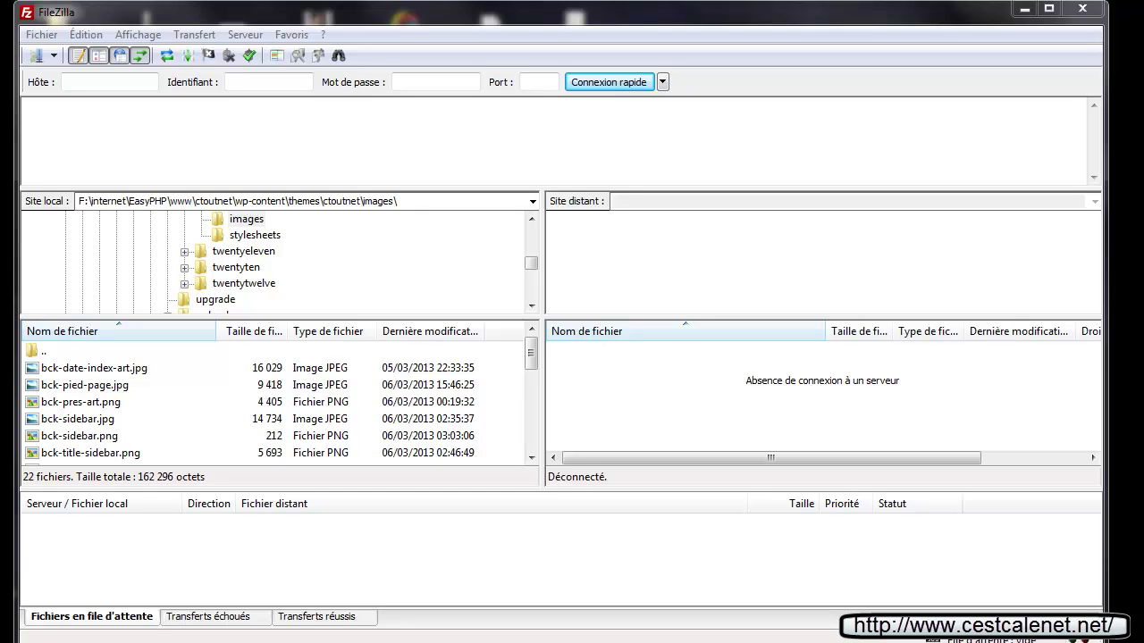
{"action": "left_click", "coordinate": [38, 56]}
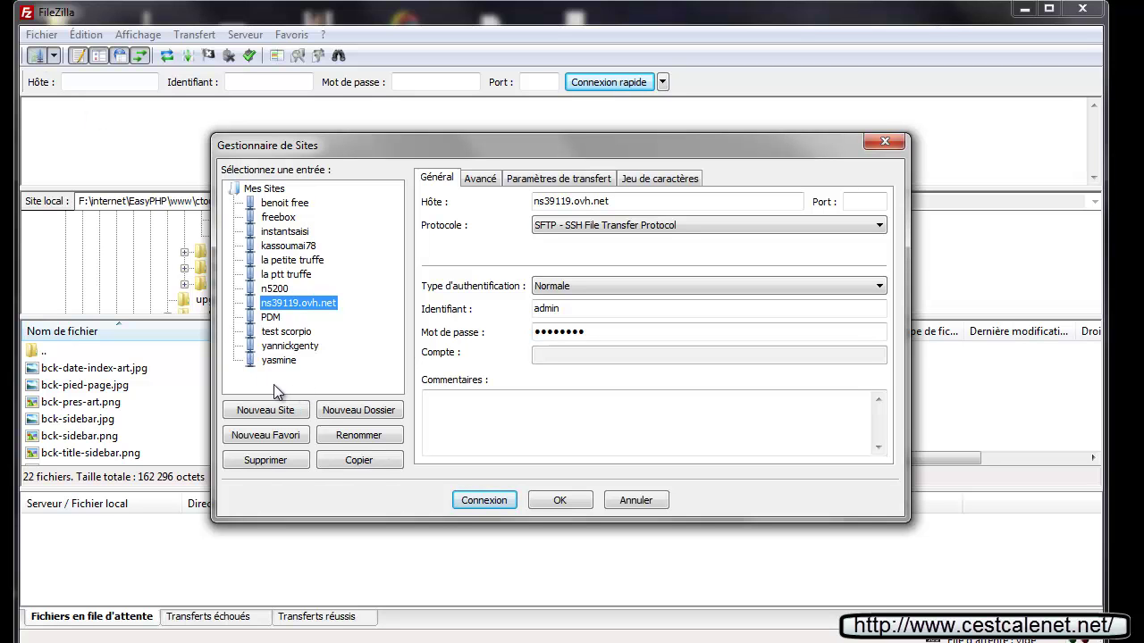
{"action": "left_click", "coordinate": [251, 412]}
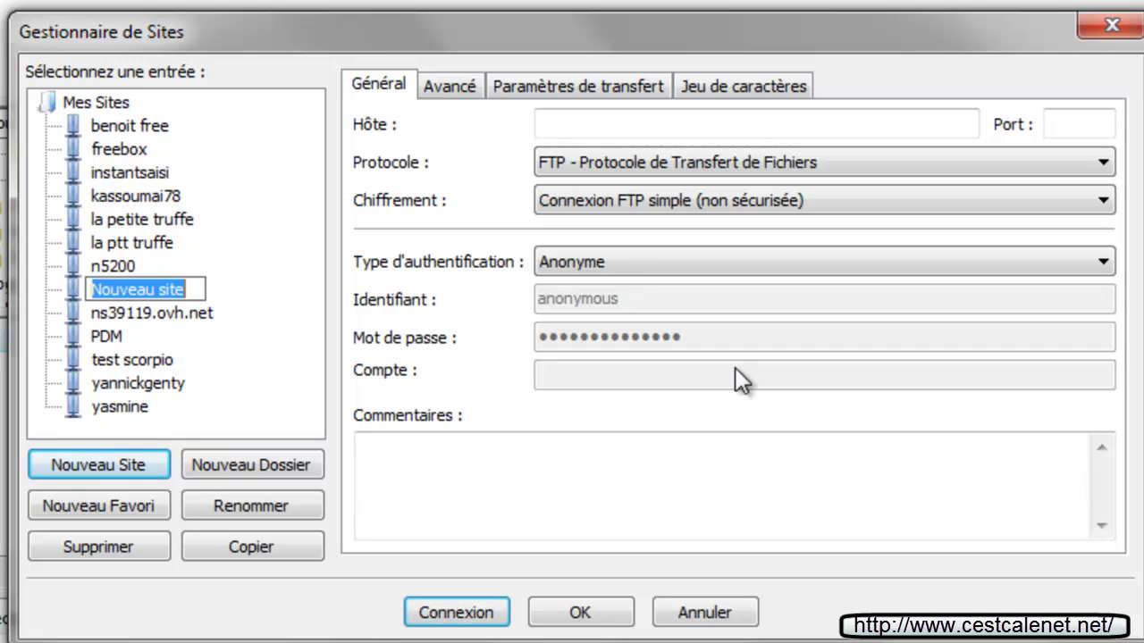
Confirm the 'Nouveau site' name, keeping plain FTP and the default encryption option
{"action": "key", "text": "Return"}
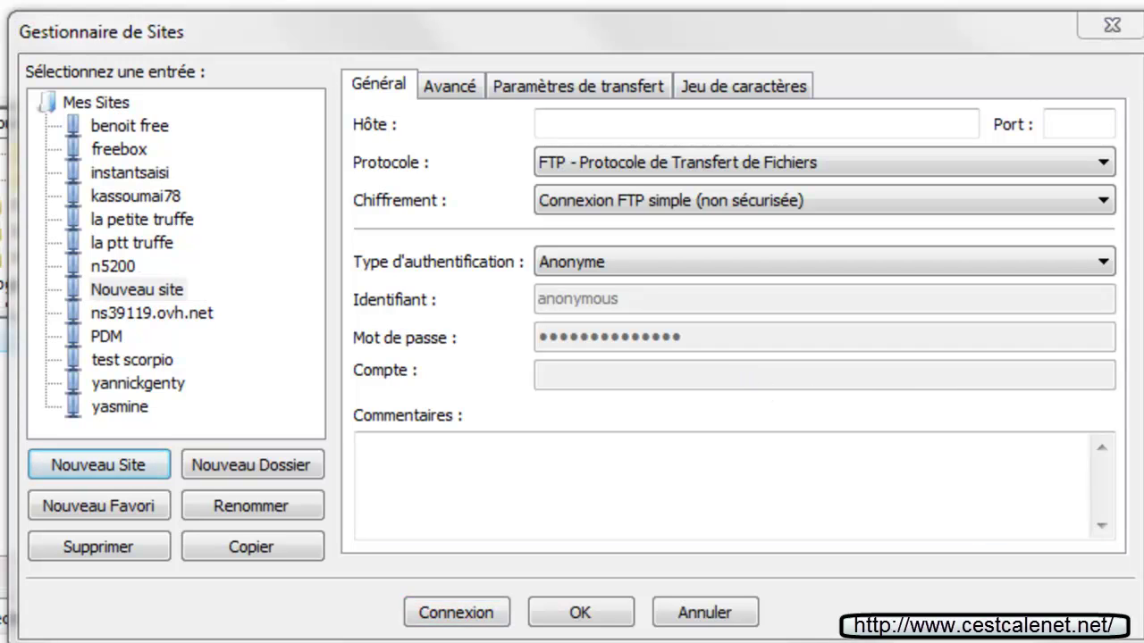
{"action": "left_click", "coordinate": [424, 496]}
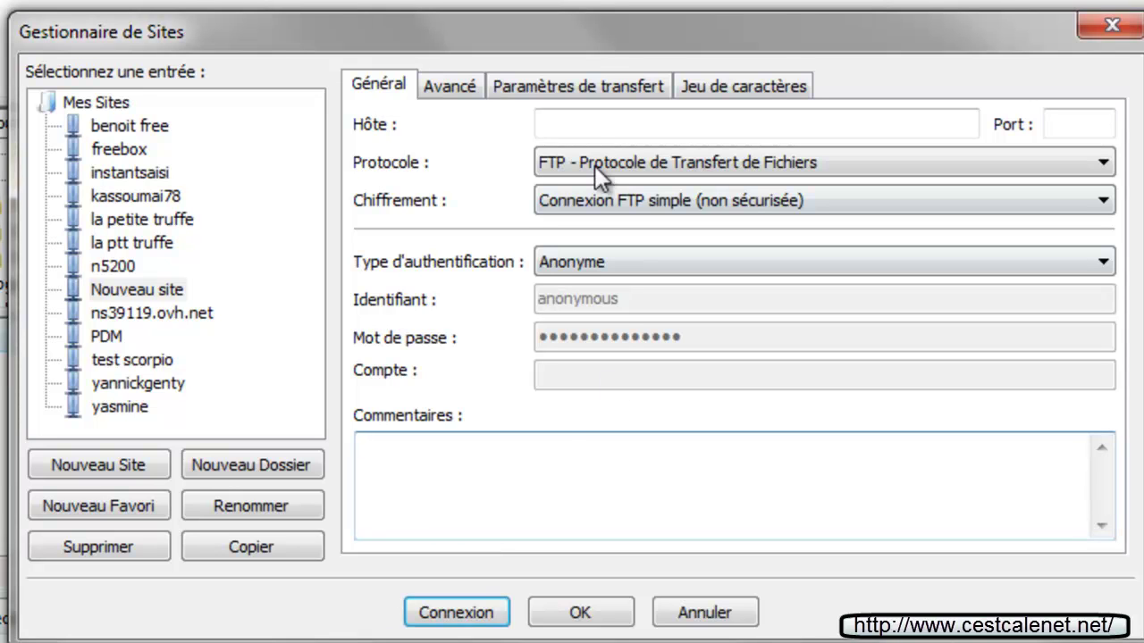
{"action": "left_click", "coordinate": [572, 123]}
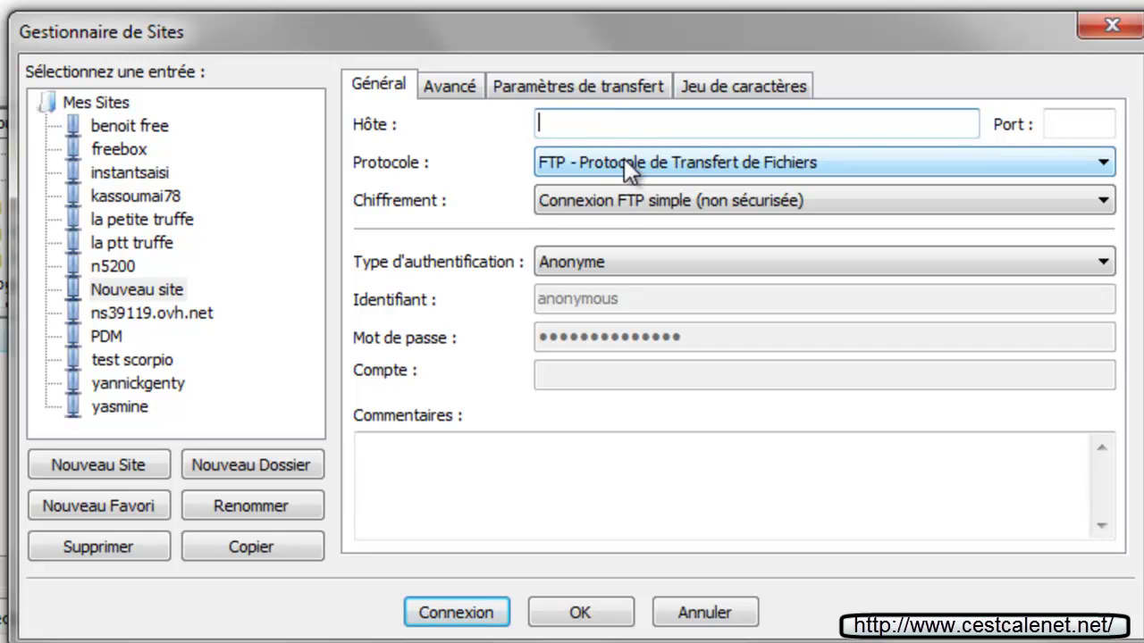
{"action": "left_click", "coordinate": [693, 170]}
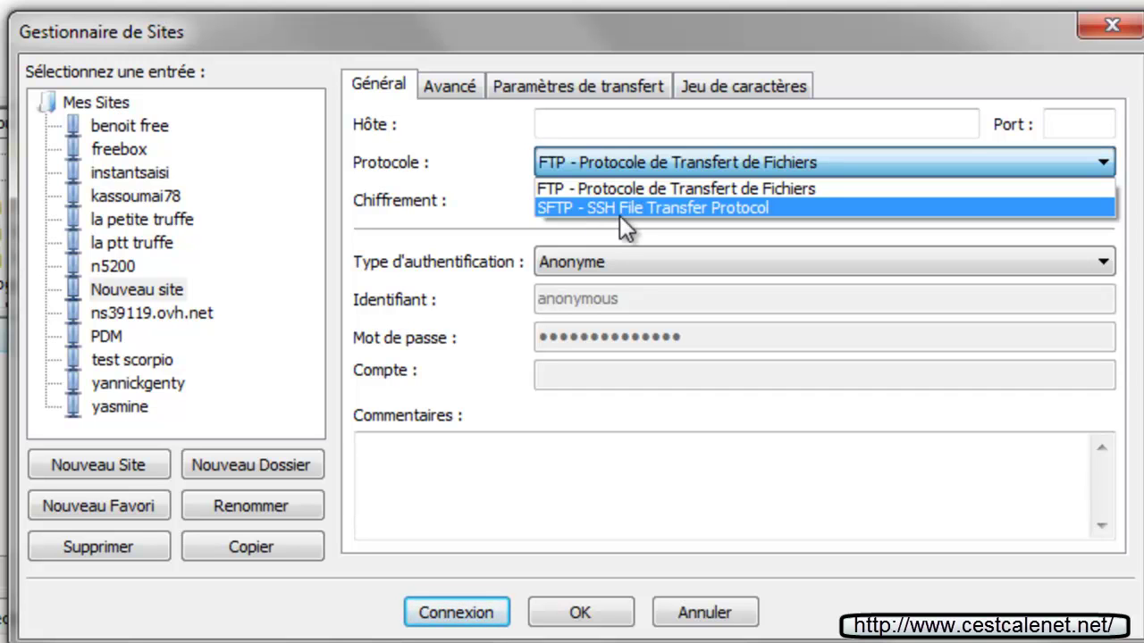
{"action": "left_click", "coordinate": [521, 235]}
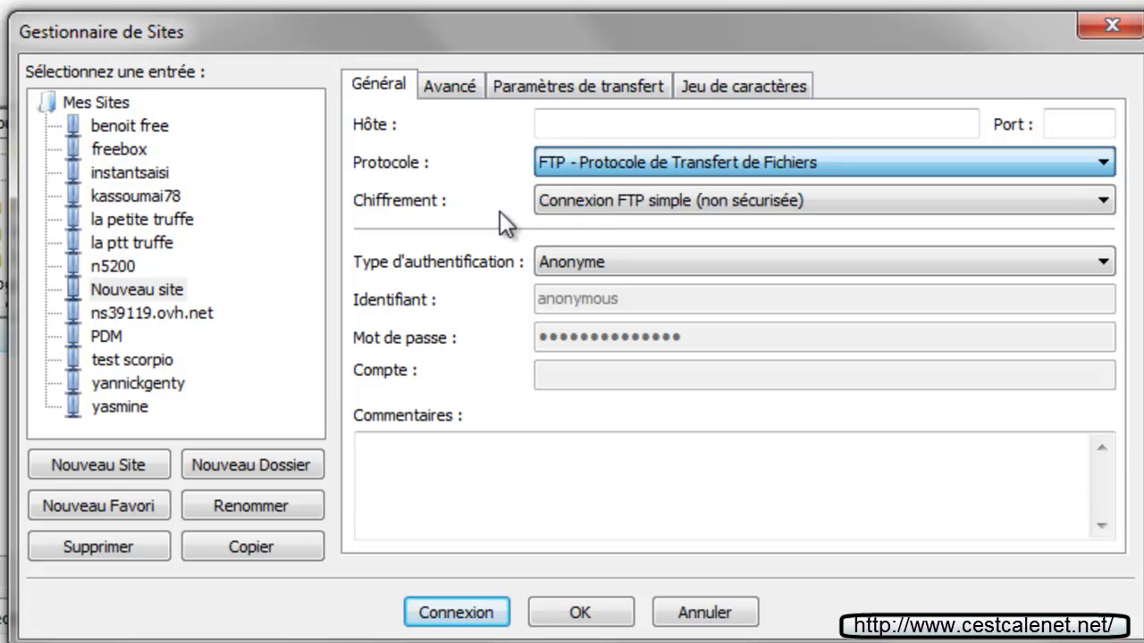
{"action": "left_click", "coordinate": [598, 208]}
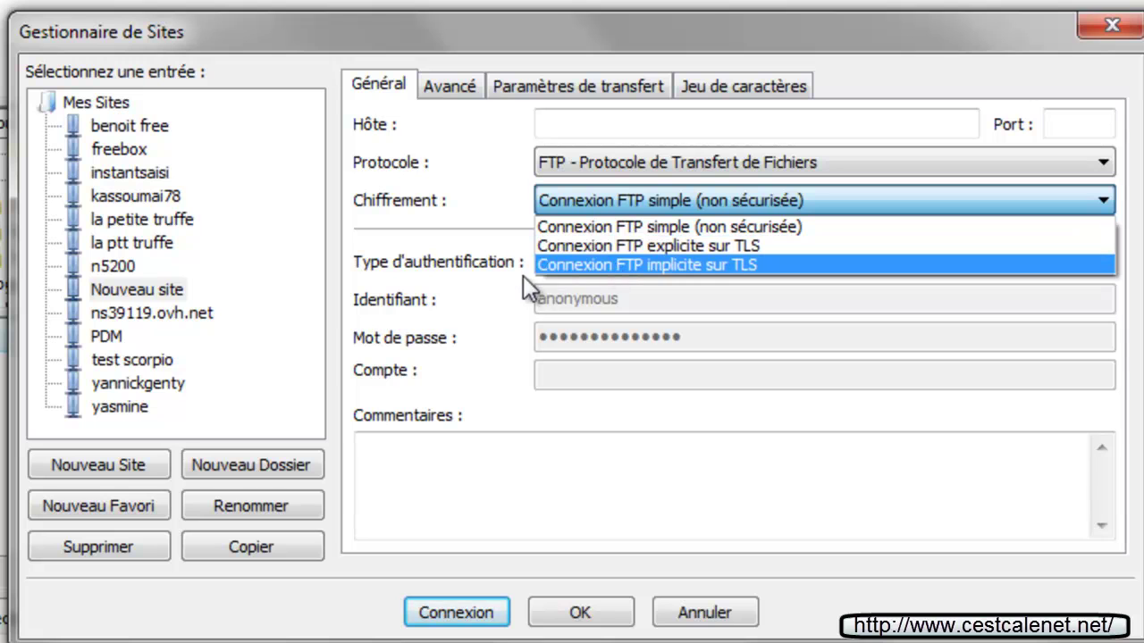
{"action": "left_click", "coordinate": [474, 225]}
Set authentication to Normale, check the anonymous login and password, then cancel unsaved
{"action": "left_click", "coordinate": [568, 265]}
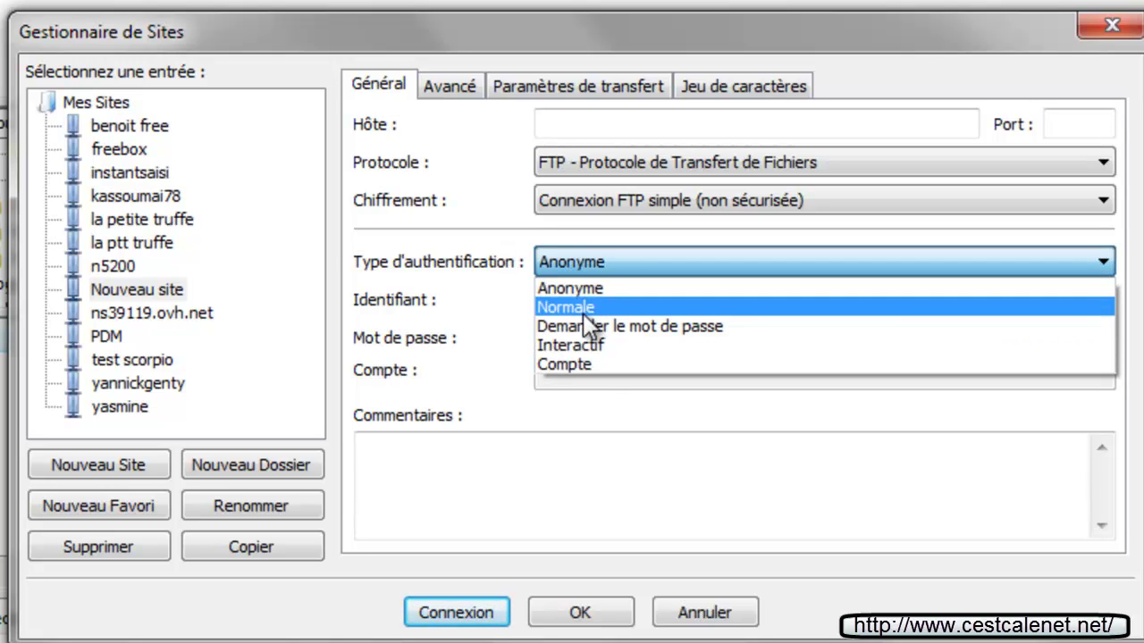
{"action": "left_click", "coordinate": [582, 308]}
{"action": "left_click_drag", "start_coordinate": [641, 299], "coordinate": [538, 298]}
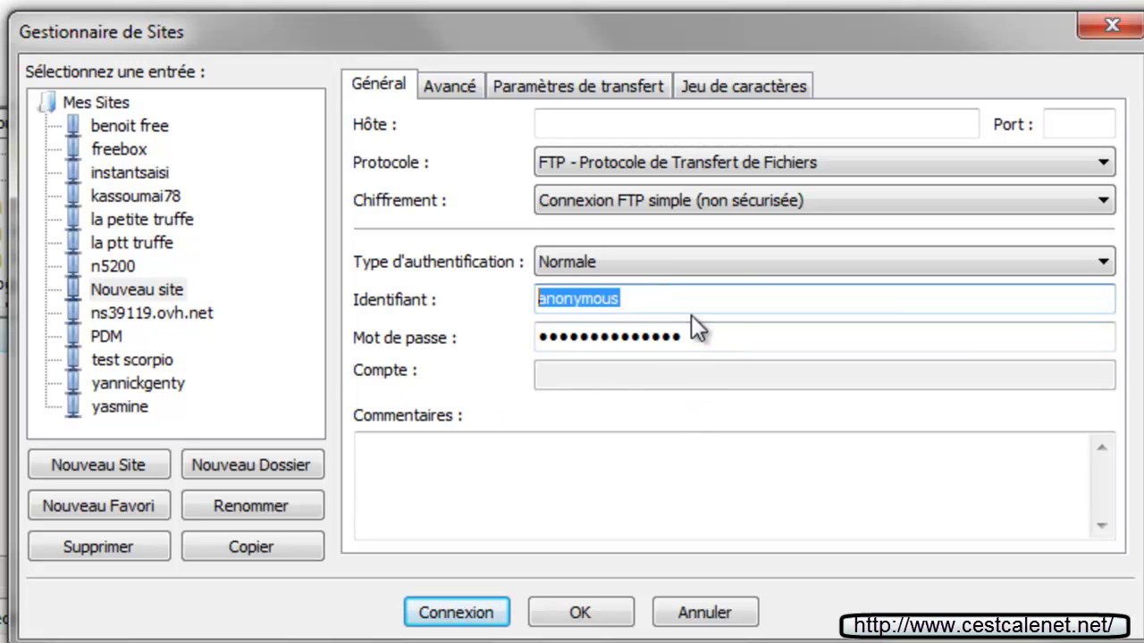
{"action": "left_click_drag", "start_coordinate": [703, 345], "coordinate": [185, 323]}
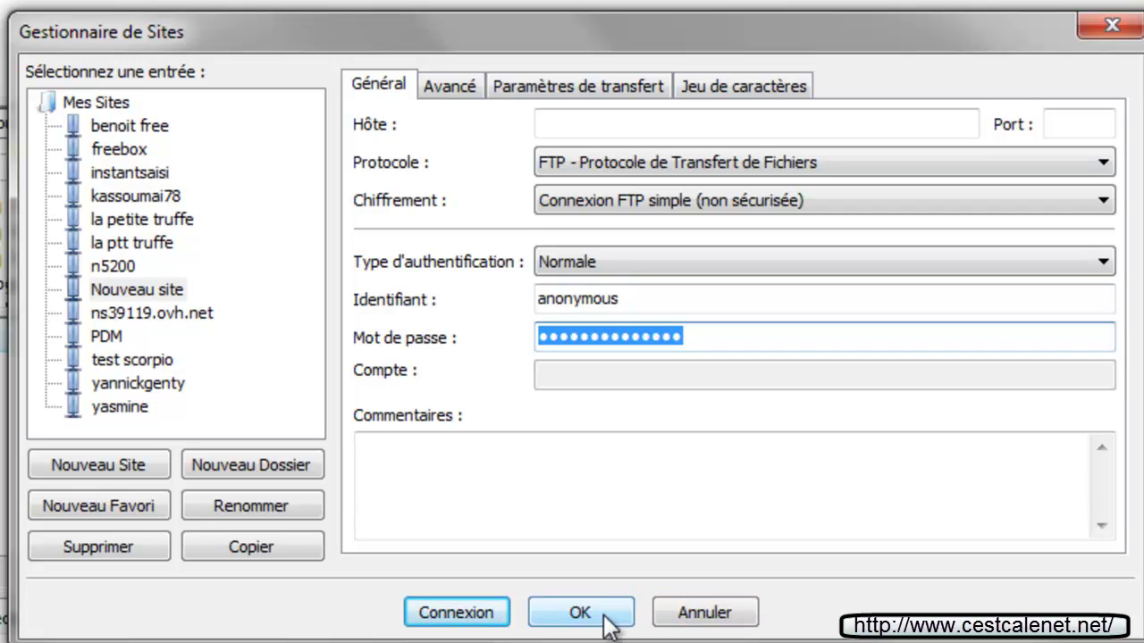
{"action": "left_click", "coordinate": [687, 616]}
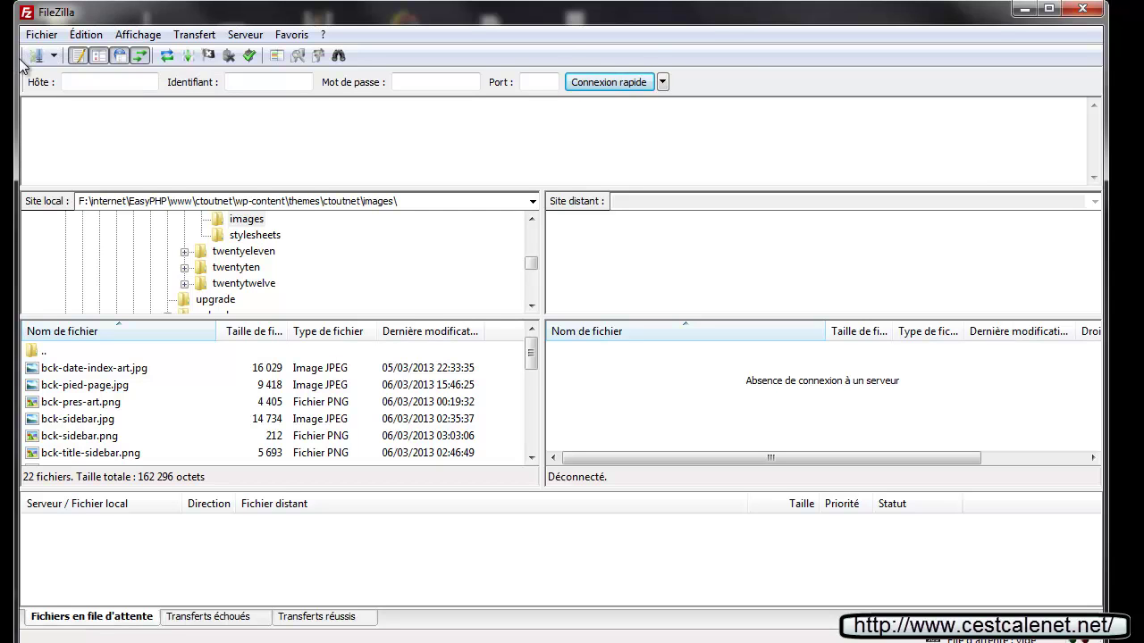
Connect to a saved server from the Site Manager list and review the message log
{"action": "left_click", "coordinate": [55, 56]}
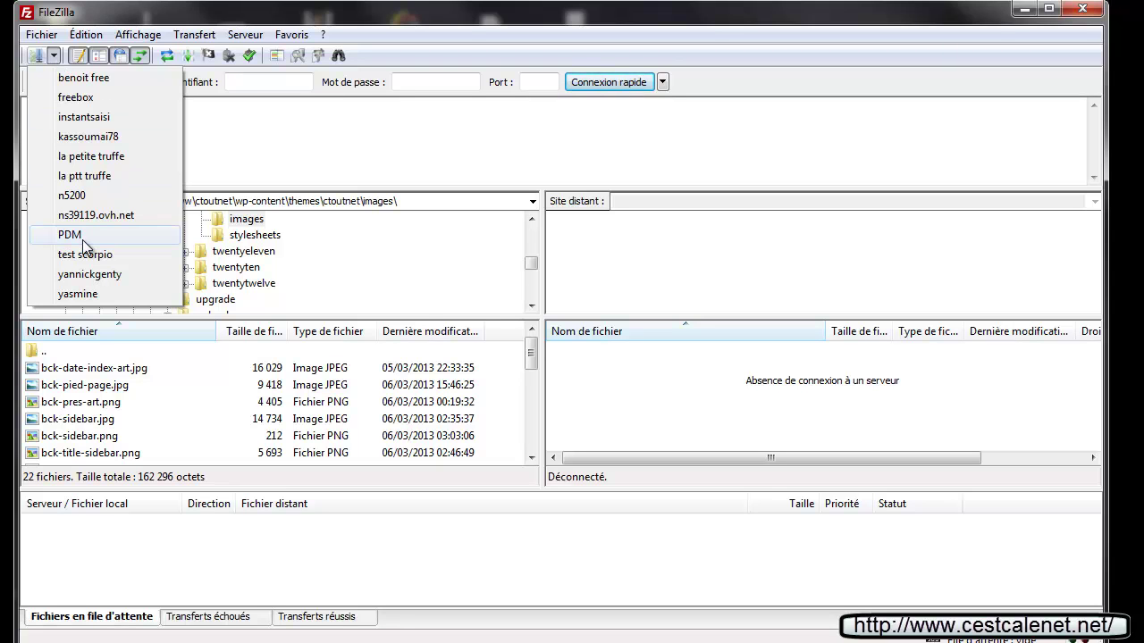
{"action": "left_click", "coordinate": [78, 294]}
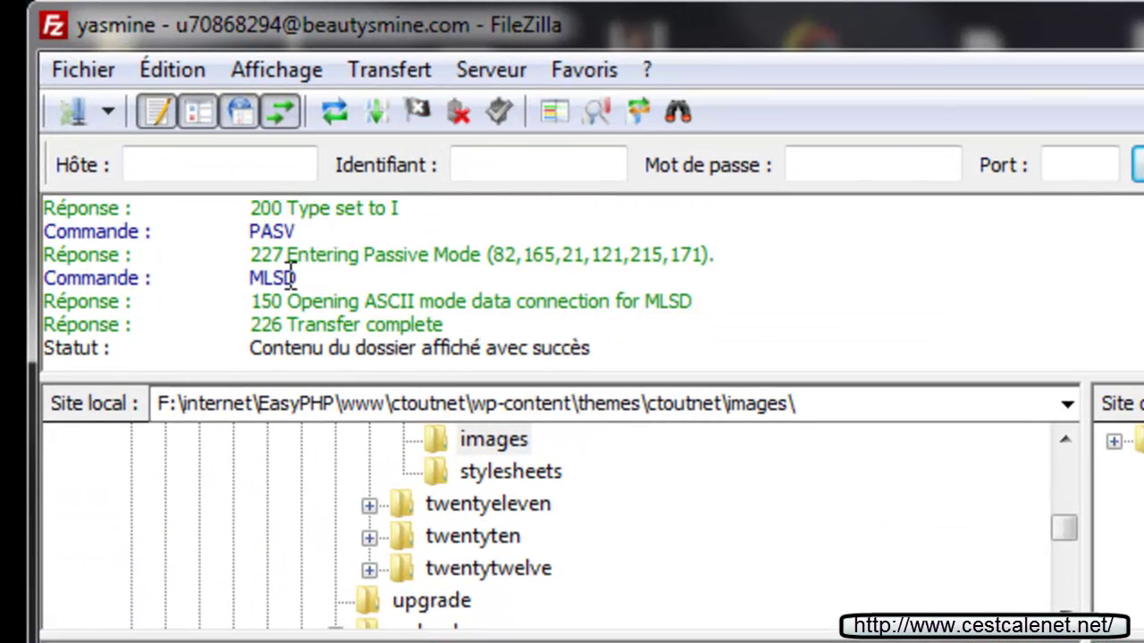
{"action": "scroll", "coordinate": [268, 258], "scroll_direction": "up", "scroll_amount": 8}
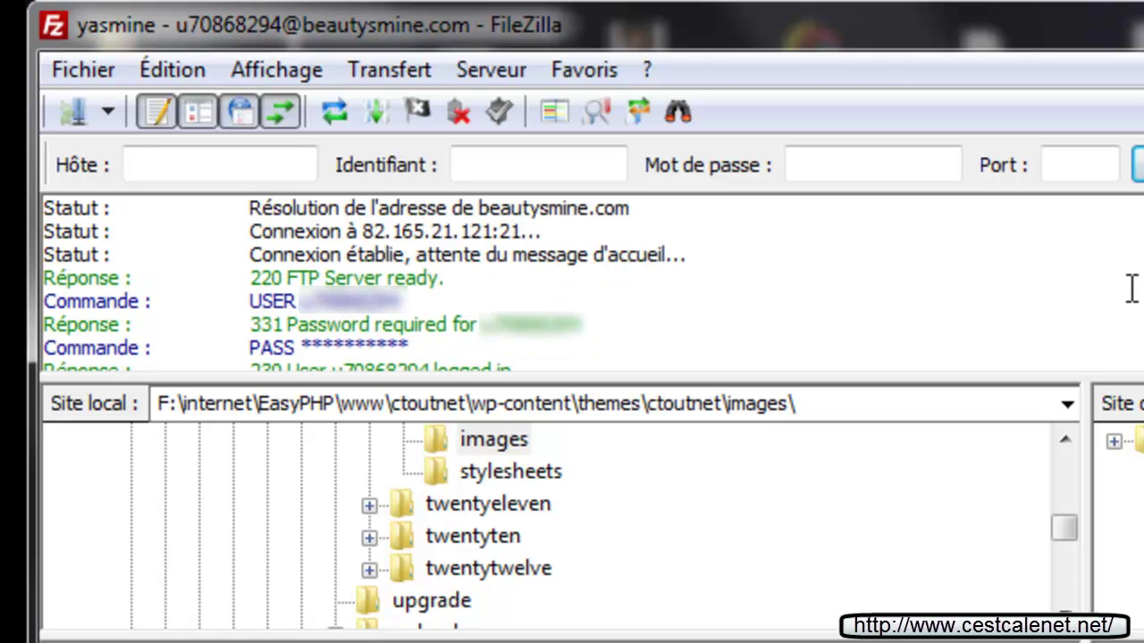
{"action": "scroll", "coordinate": [483, 297], "scroll_direction": "down", "scroll_amount": 1}
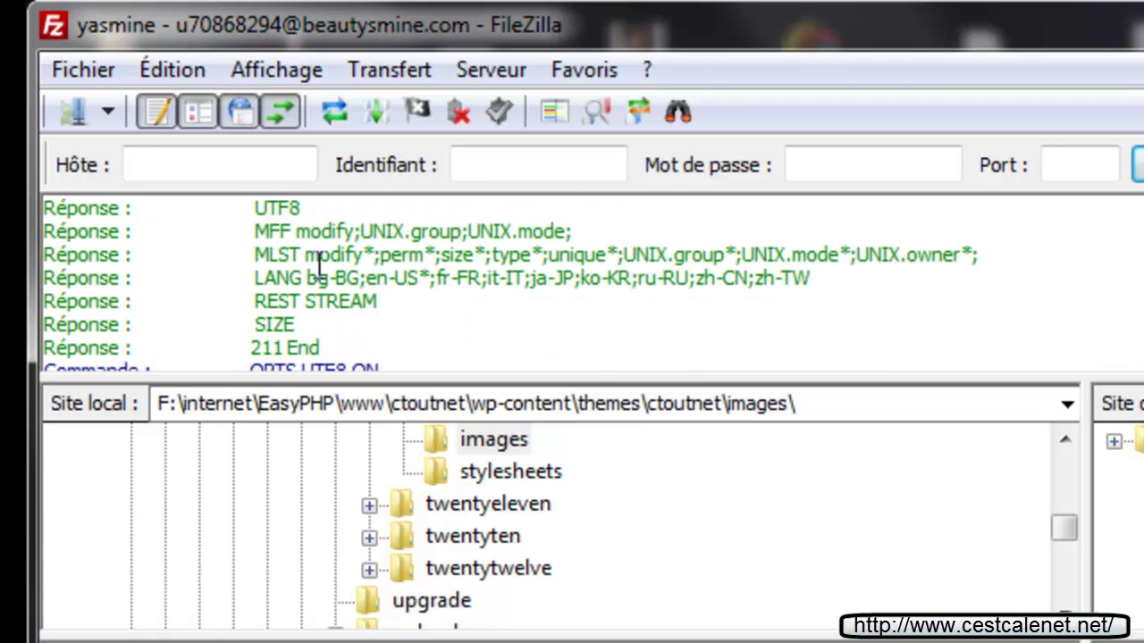
{"action": "scroll", "coordinate": [421, 294], "scroll_direction": "down", "scroll_amount": 1}
{"action": "scroll", "coordinate": [421, 294], "scroll_direction": "up", "scroll_amount": 1}
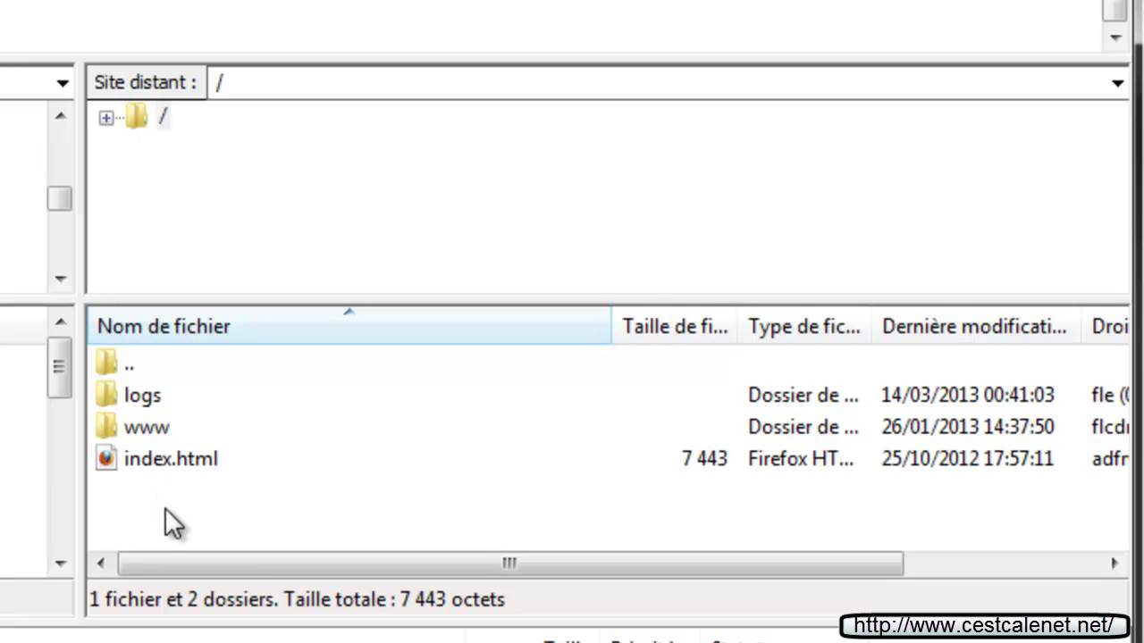
{"action": "left_click", "coordinate": [128, 429]}
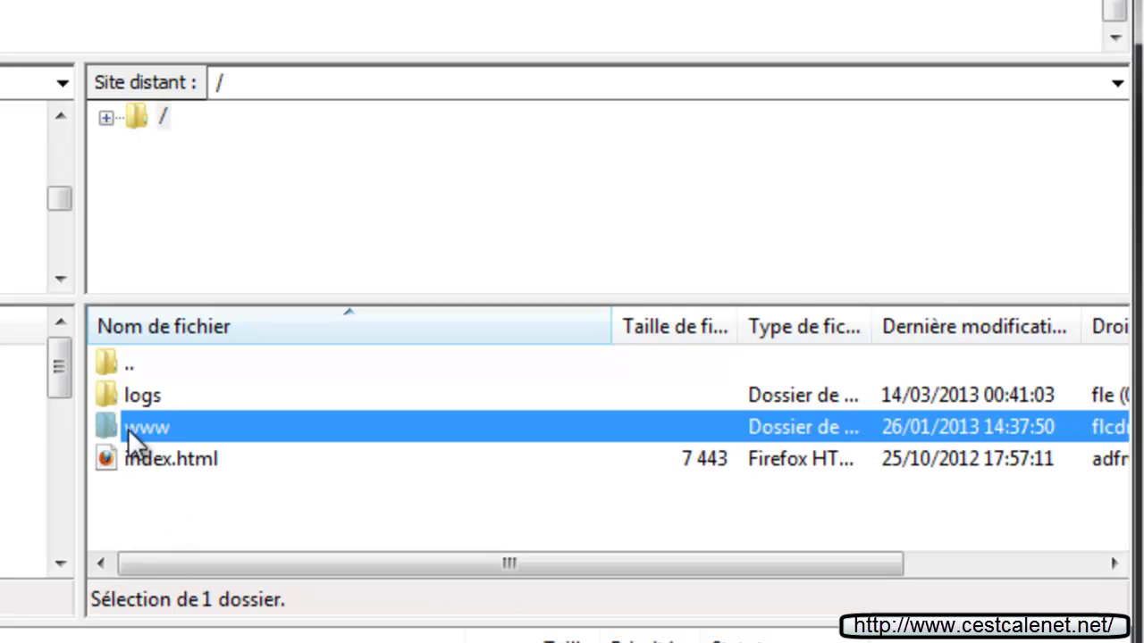
{"action": "double_click", "coordinate": [134, 432]}
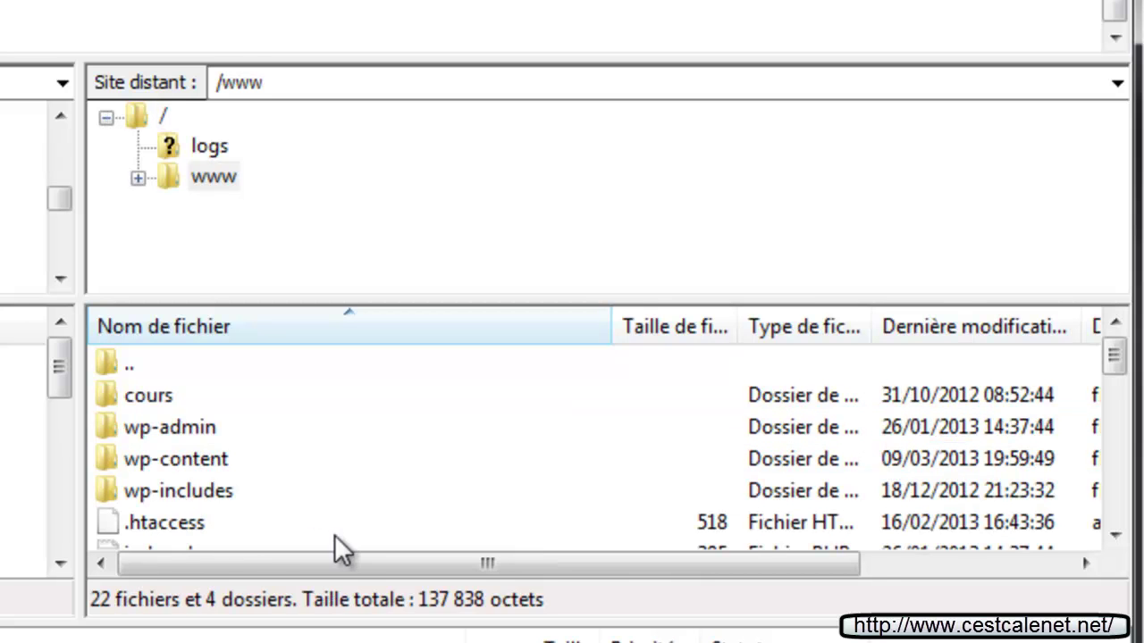
{"action": "left_click", "coordinate": [327, 487]}
{"action": "scroll", "coordinate": [327, 487], "scroll_direction": "down", "scroll_amount": 1}
{"action": "scroll", "coordinate": [327, 488], "scroll_direction": "down", "scroll_amount": 4}
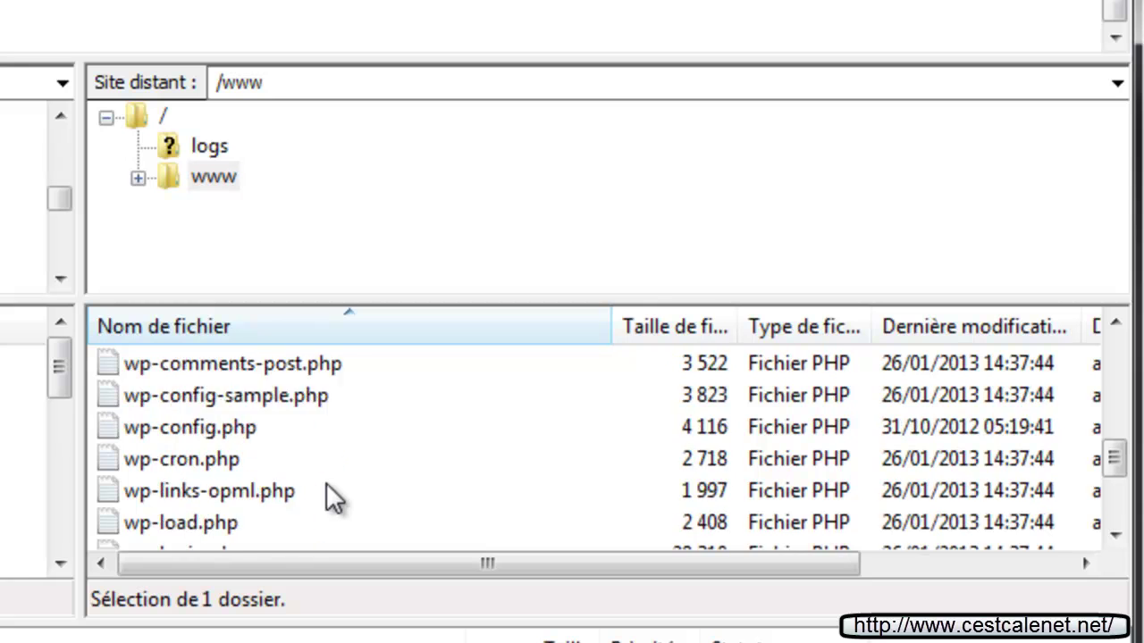
{"action": "scroll", "coordinate": [326, 487], "scroll_direction": "up", "scroll_amount": 6}
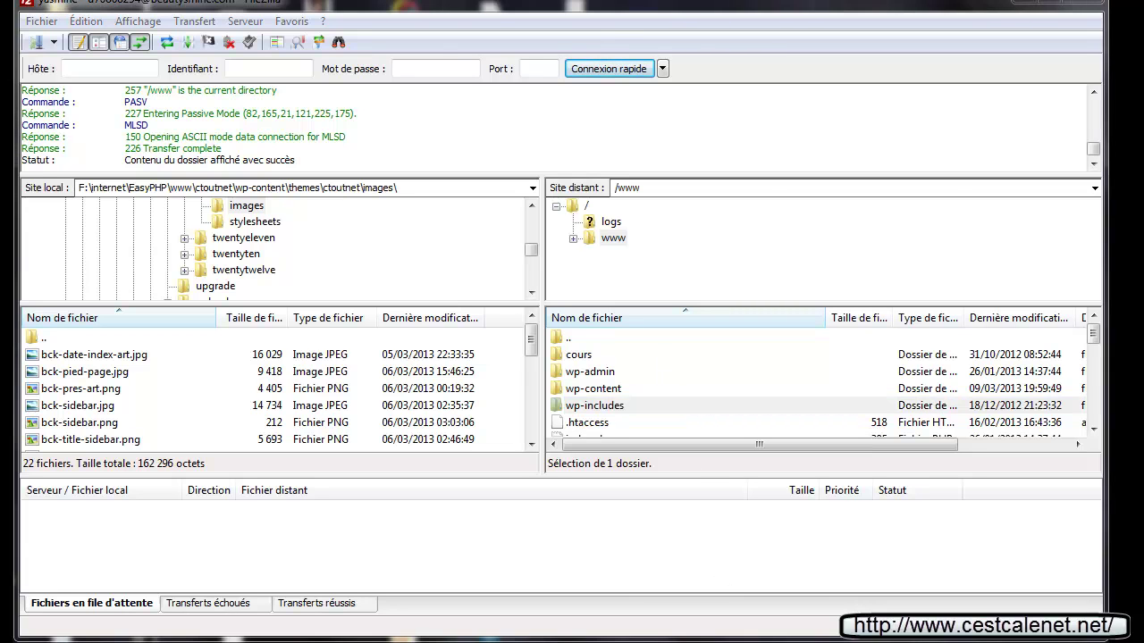
Open Édition > Paramètres and check Connexion: 20 s timeout, 2 retries, 5 s between attempts
{"action": "left_click", "coordinate": [85, 22]}
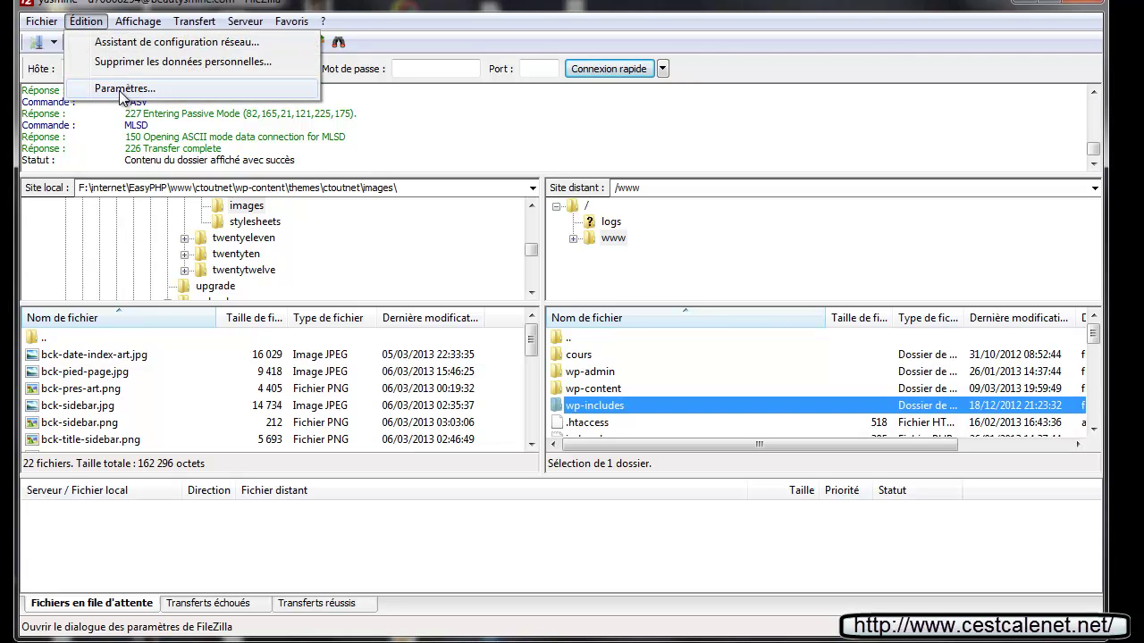
{"action": "left_click", "coordinate": [123, 88]}
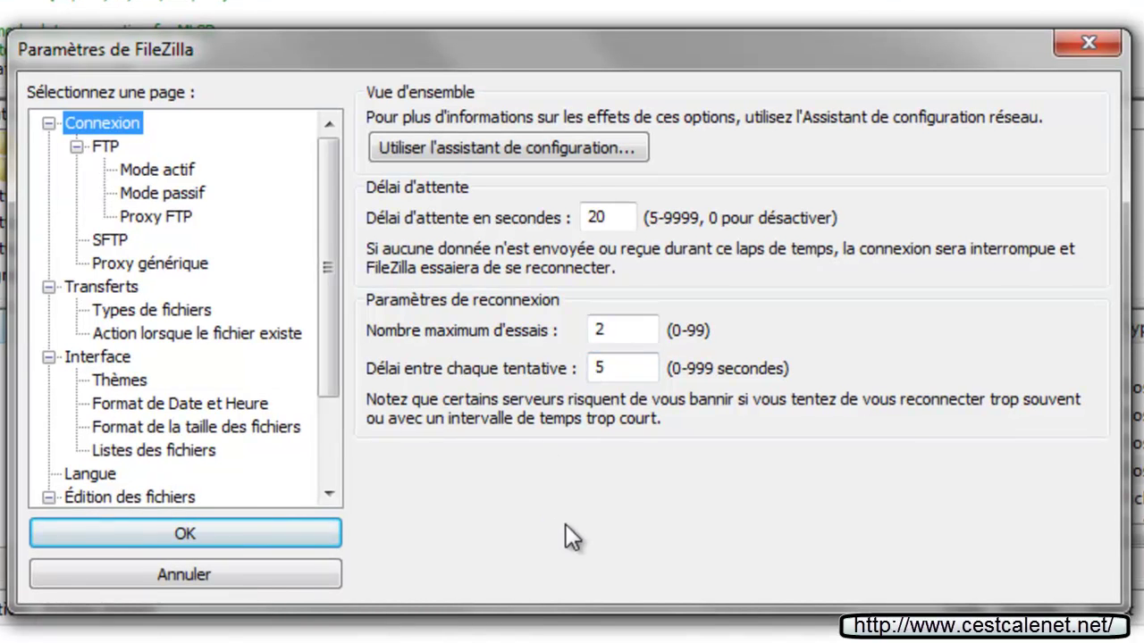
{"action": "double_click", "coordinate": [645, 330]}
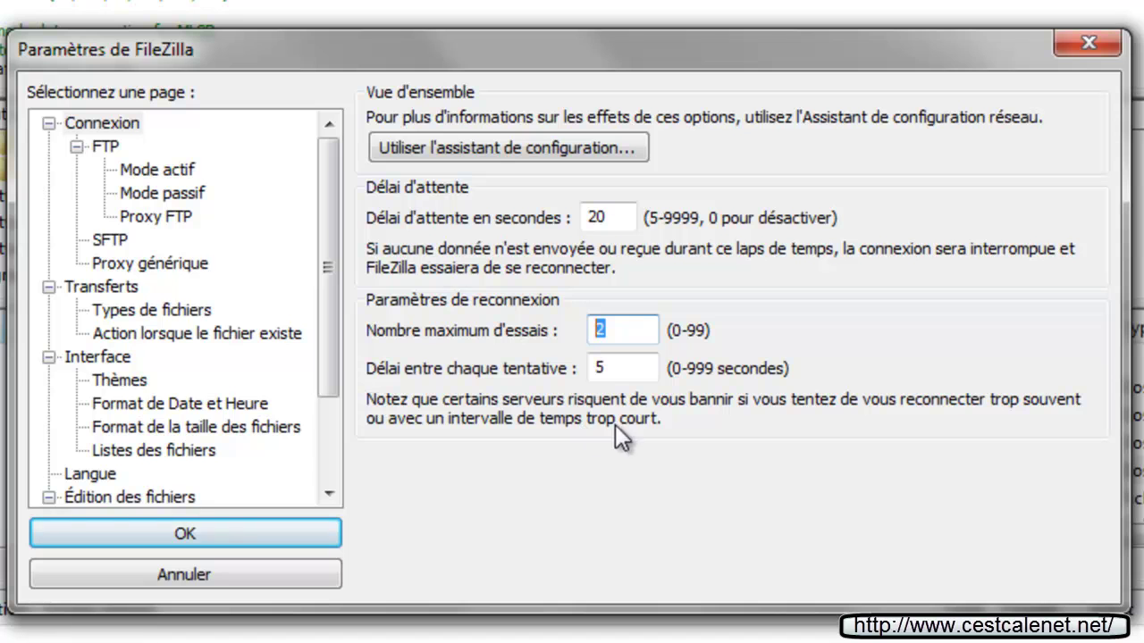
{"action": "double_click", "coordinate": [621, 371]}
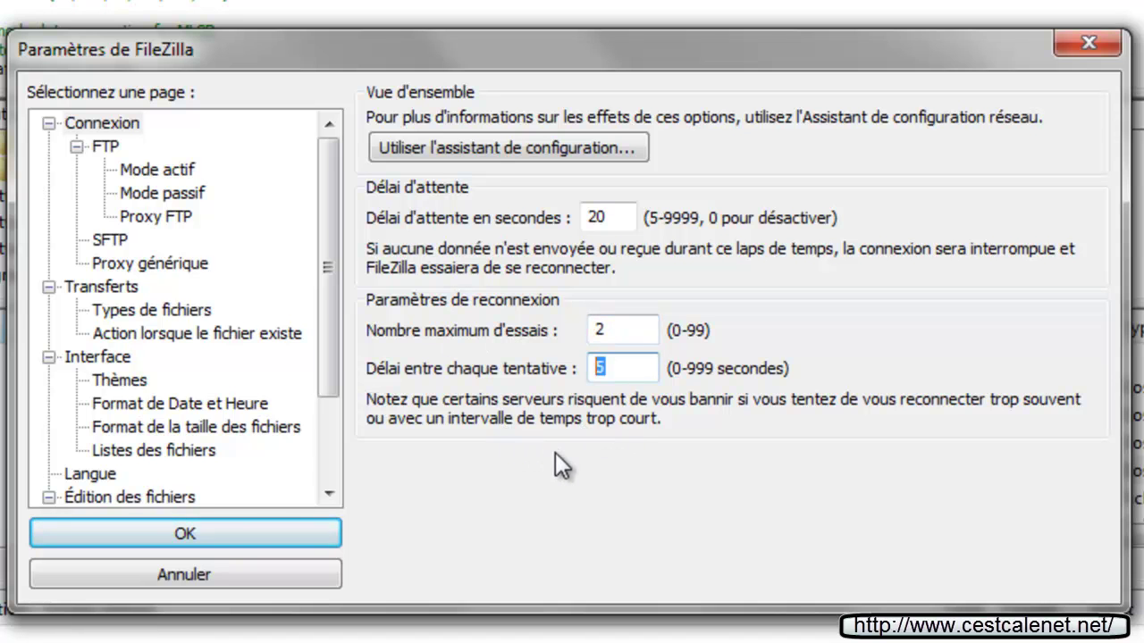
{"action": "double_click", "coordinate": [645, 329]}
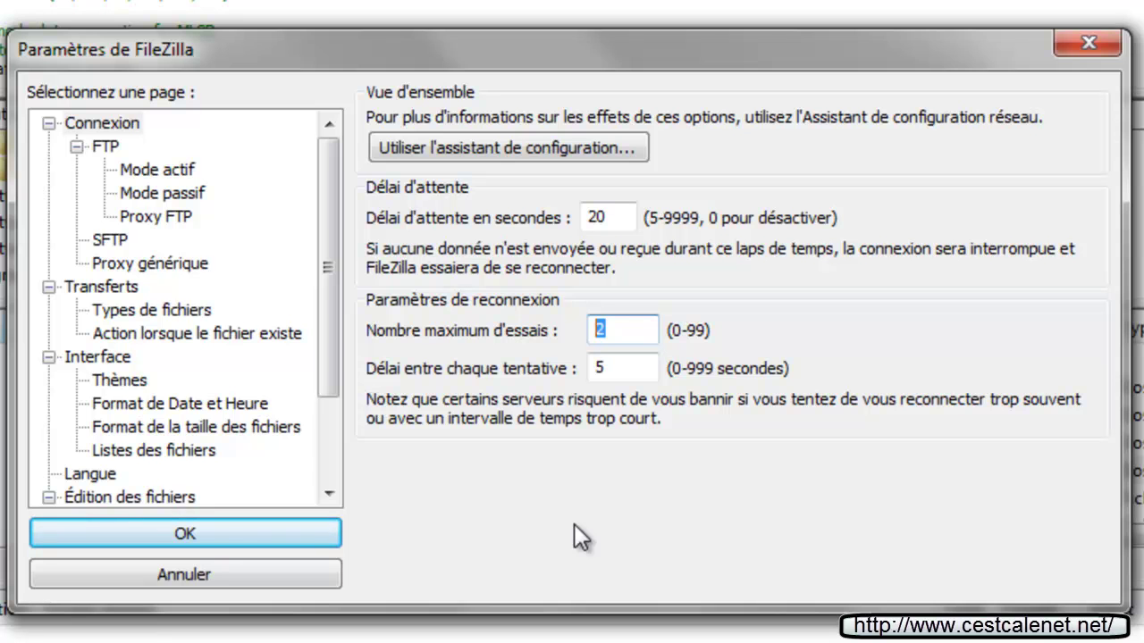
{"action": "left_click", "coordinate": [638, 332]}
{"action": "double_click", "coordinate": [638, 333]}
{"action": "double_click", "coordinate": [625, 368]}
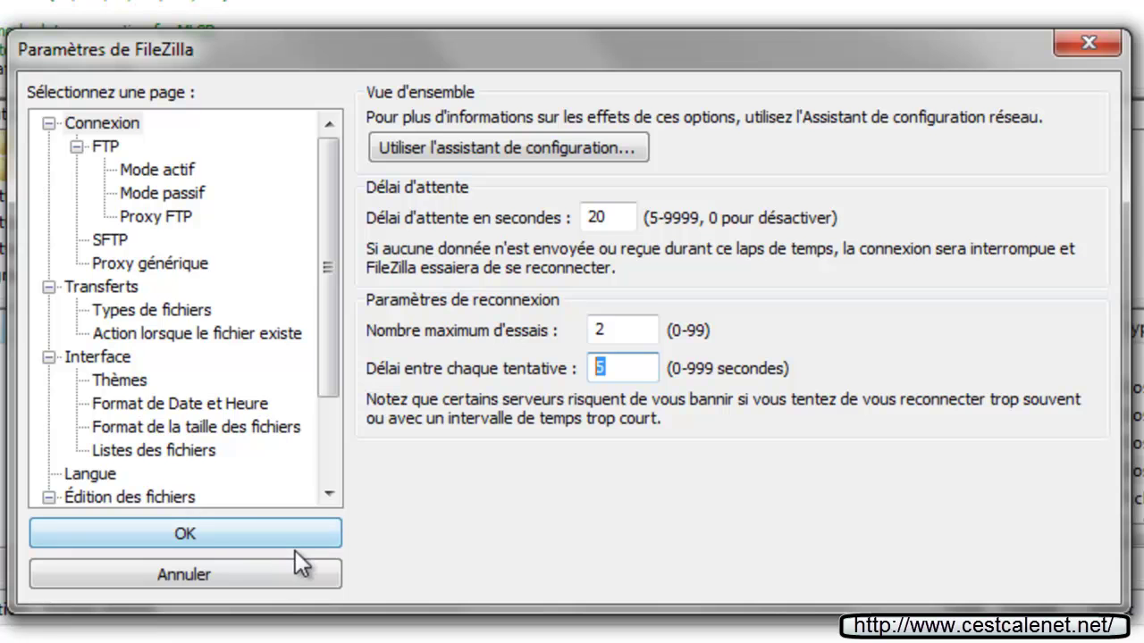
Check the Transferts and Types de fichiers pages, close settings with OK, and open remote cours
{"action": "left_click", "coordinate": [93, 293]}
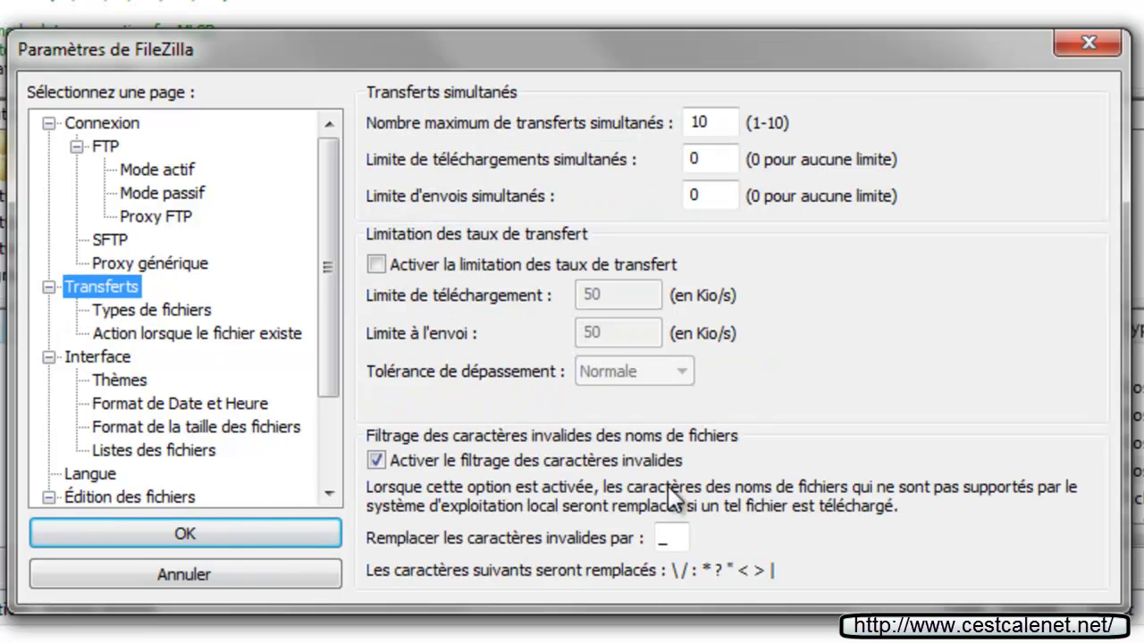
{"action": "double_click", "coordinate": [723, 125]}
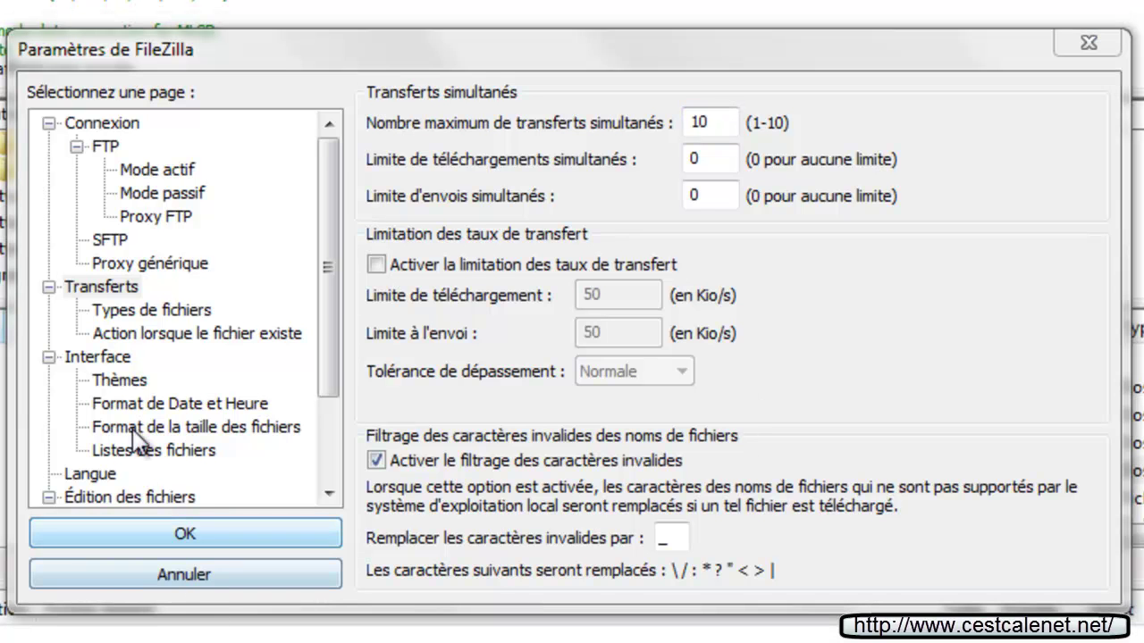
{"action": "left_click", "coordinate": [147, 309]}
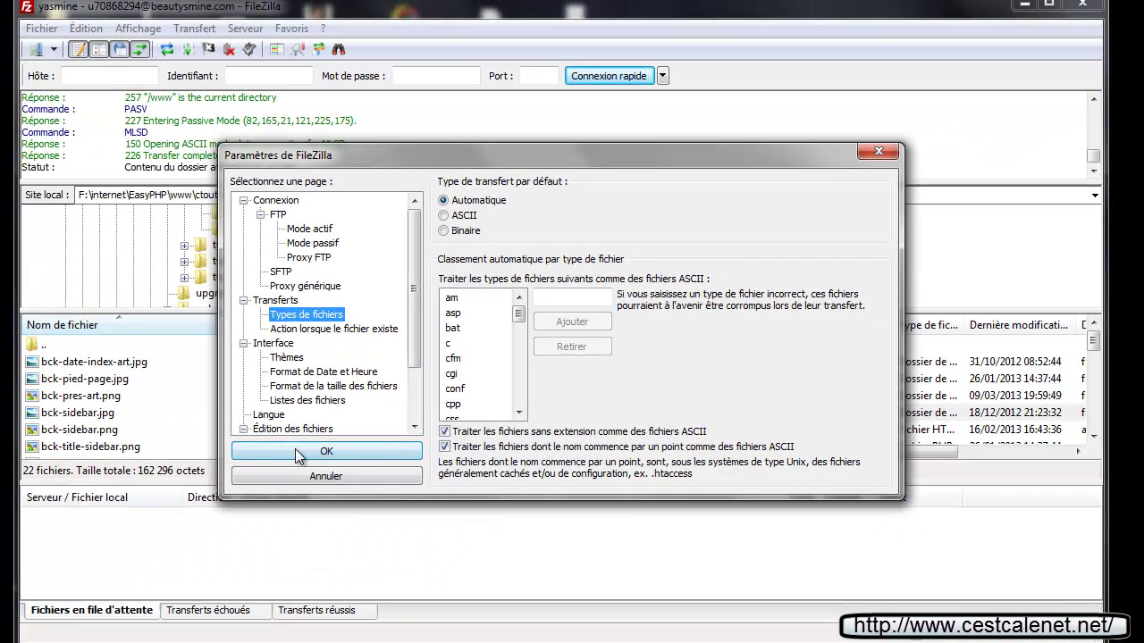
{"action": "left_click", "coordinate": [298, 450]}
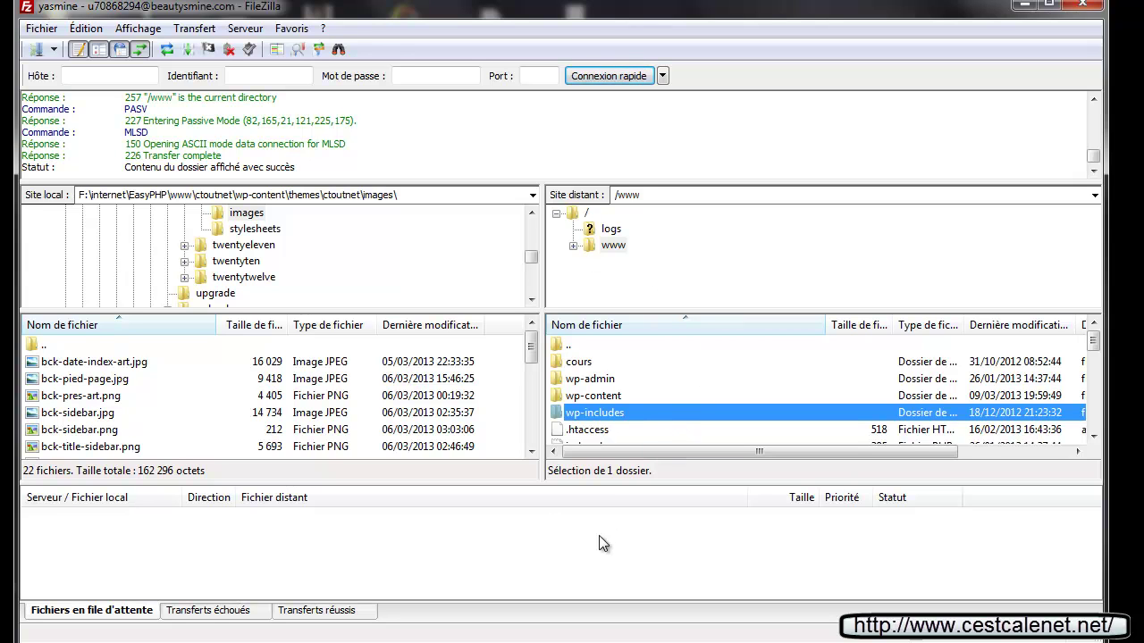
{"action": "double_click", "coordinate": [577, 364]}
Create a remote folder named test in /www/cours and open it
{"action": "scroll", "coordinate": [645, 382], "scroll_direction": "down", "scroll_amount": 2}
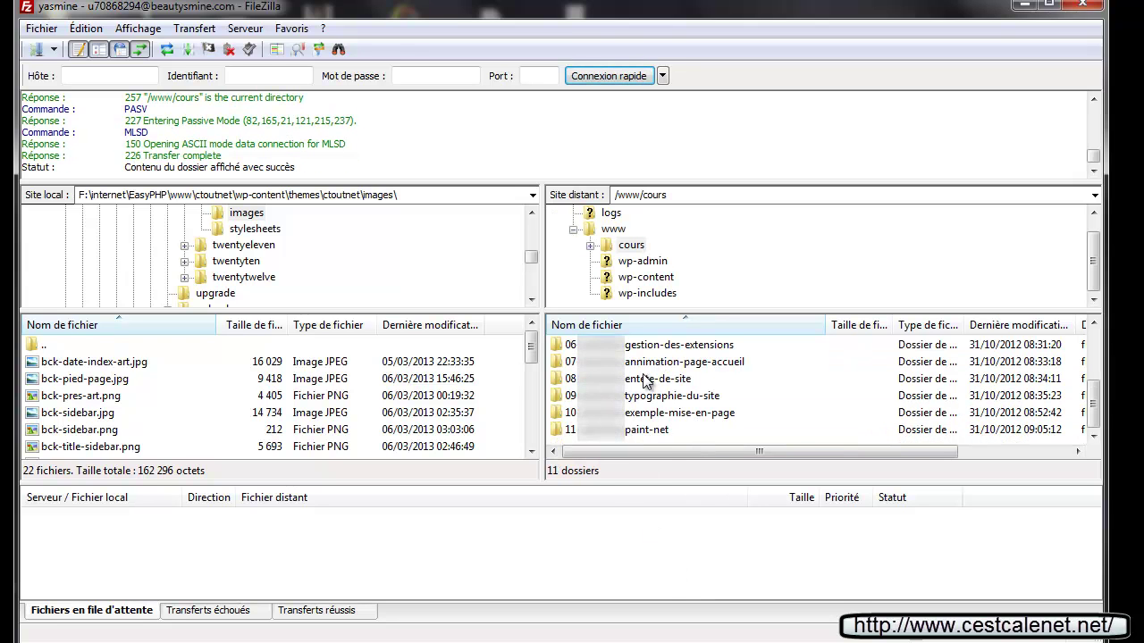
{"action": "right_click", "coordinate": [742, 429]}
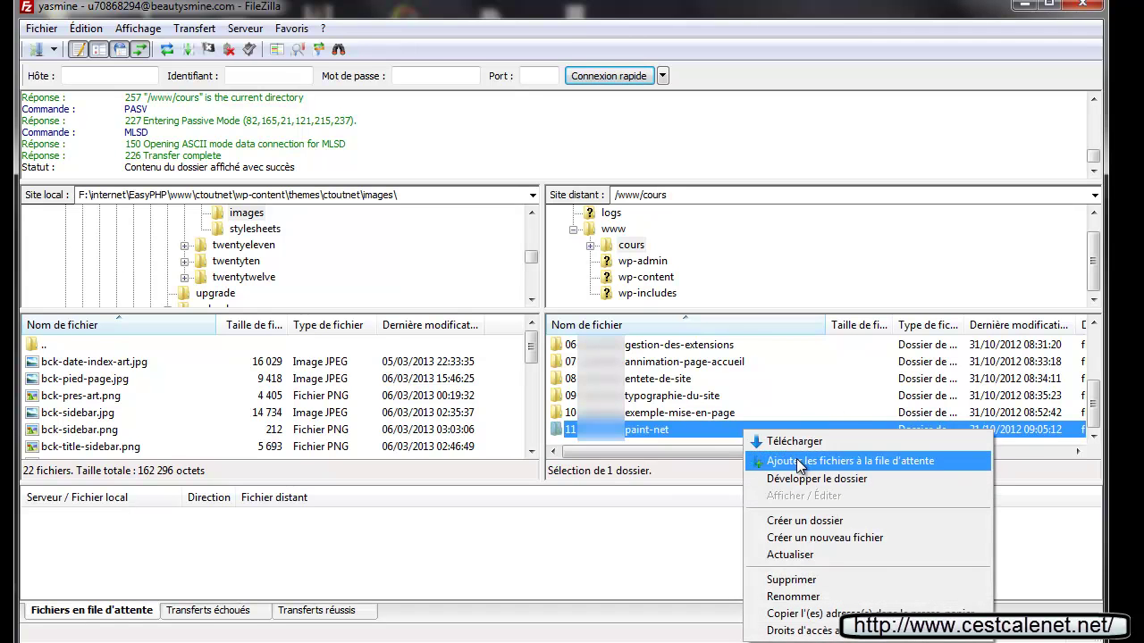
{"action": "left_click", "coordinate": [800, 521]}
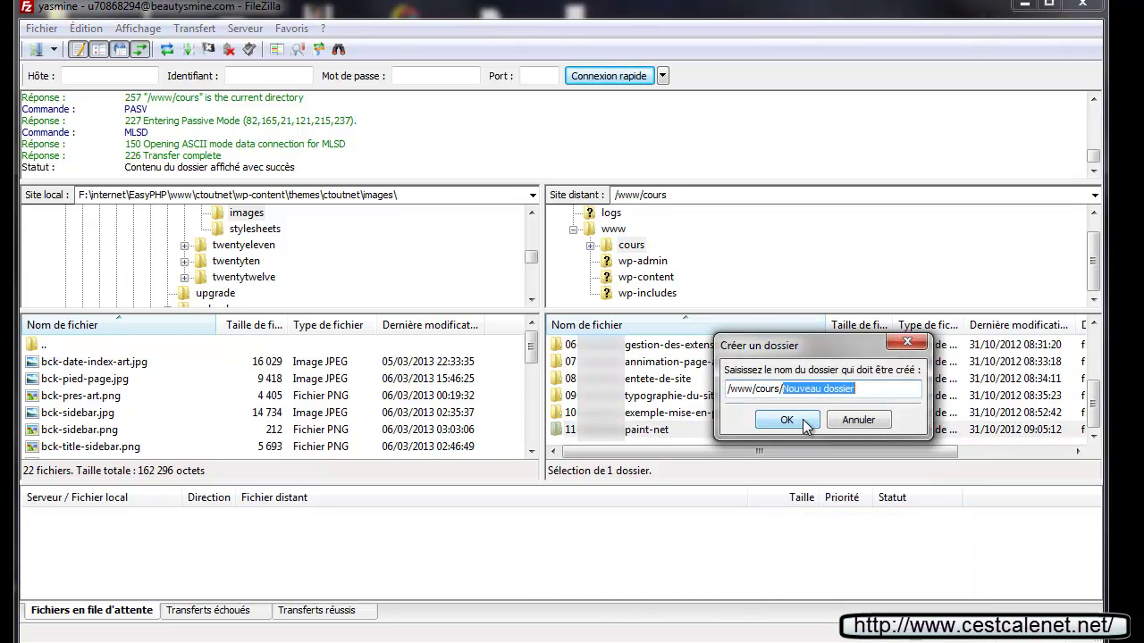
{"action": "type", "text": "test"}
{"action": "left_click", "coordinate": [804, 420]}
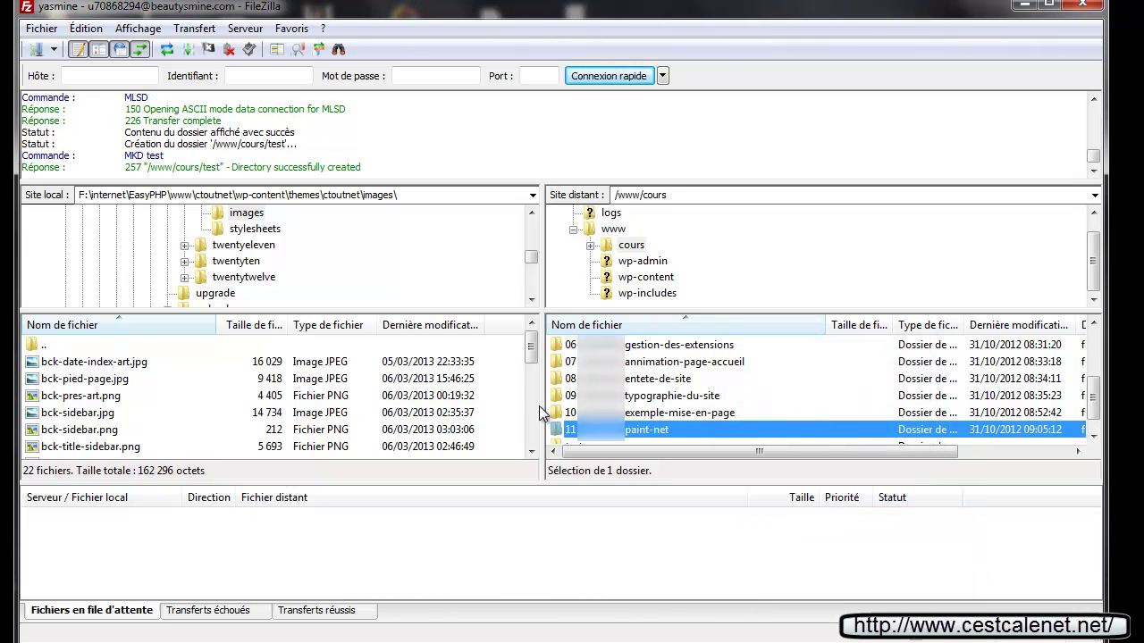
{"action": "scroll", "coordinate": [630, 412], "scroll_direction": "down", "scroll_amount": 1}
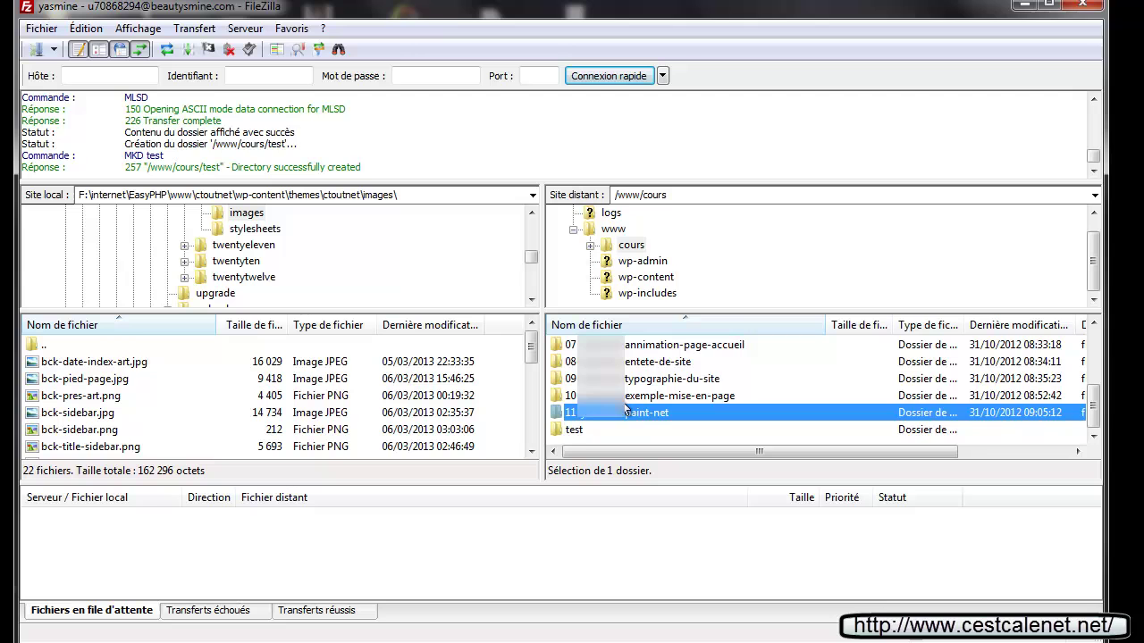
{"action": "double_click", "coordinate": [577, 429]}
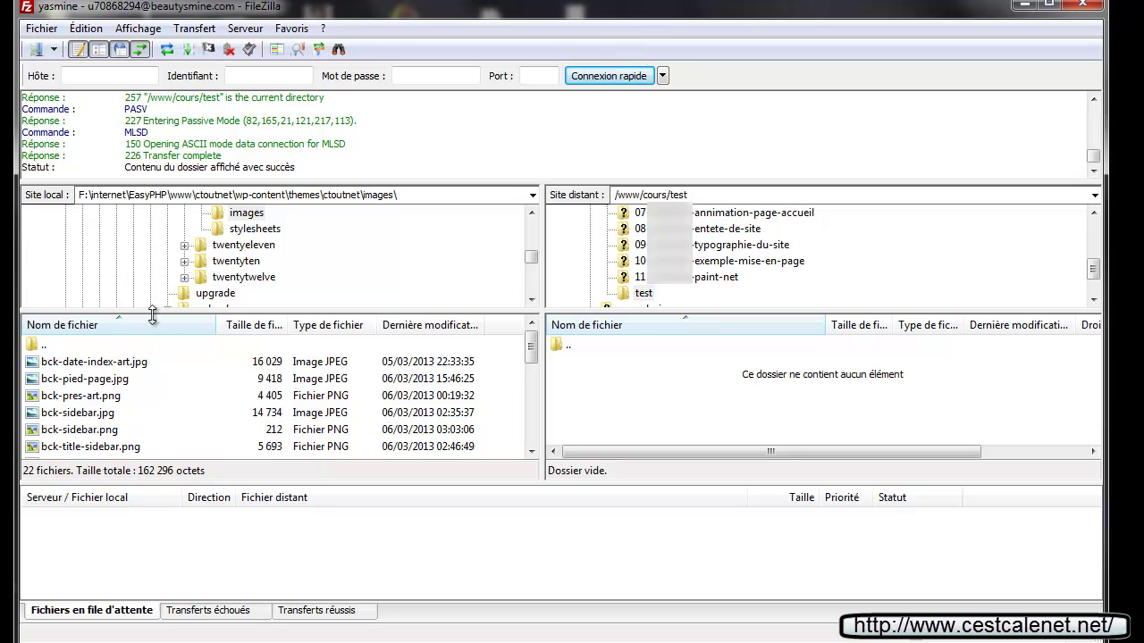
Select the local images folder and highlight its full local path
{"action": "left_click", "coordinate": [241, 214]}
{"action": "scroll", "coordinate": [223, 229], "scroll_direction": "up", "scroll_amount": 1}
{"action": "scroll", "coordinate": [223, 229], "scroll_direction": "up", "scroll_amount": 1}
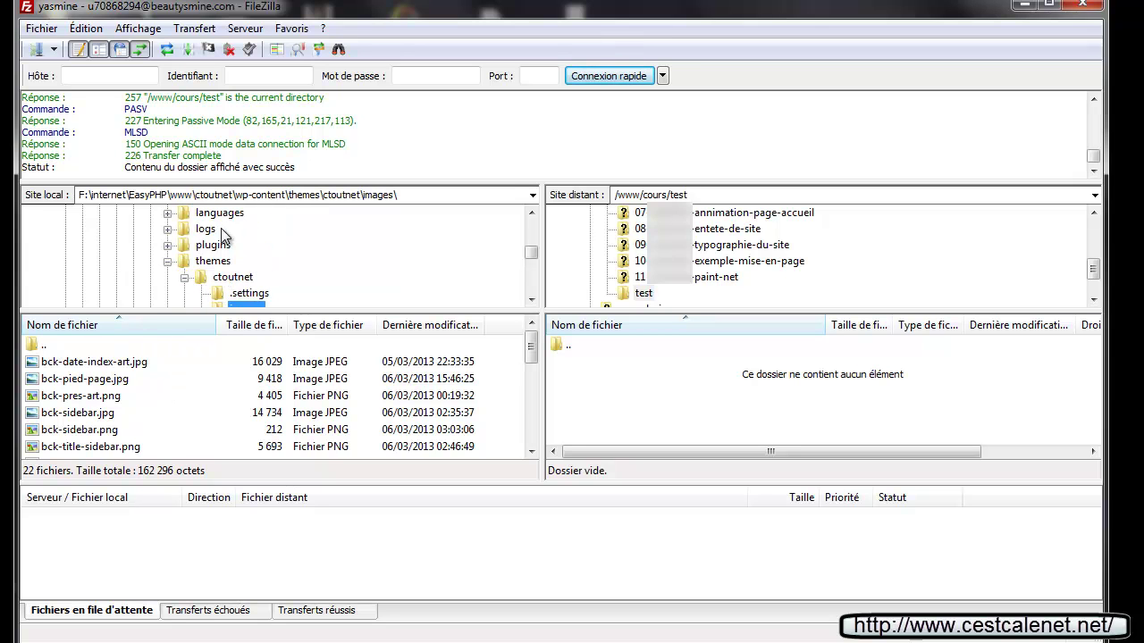
{"action": "scroll", "coordinate": [217, 234], "scroll_direction": "down", "scroll_amount": 1}
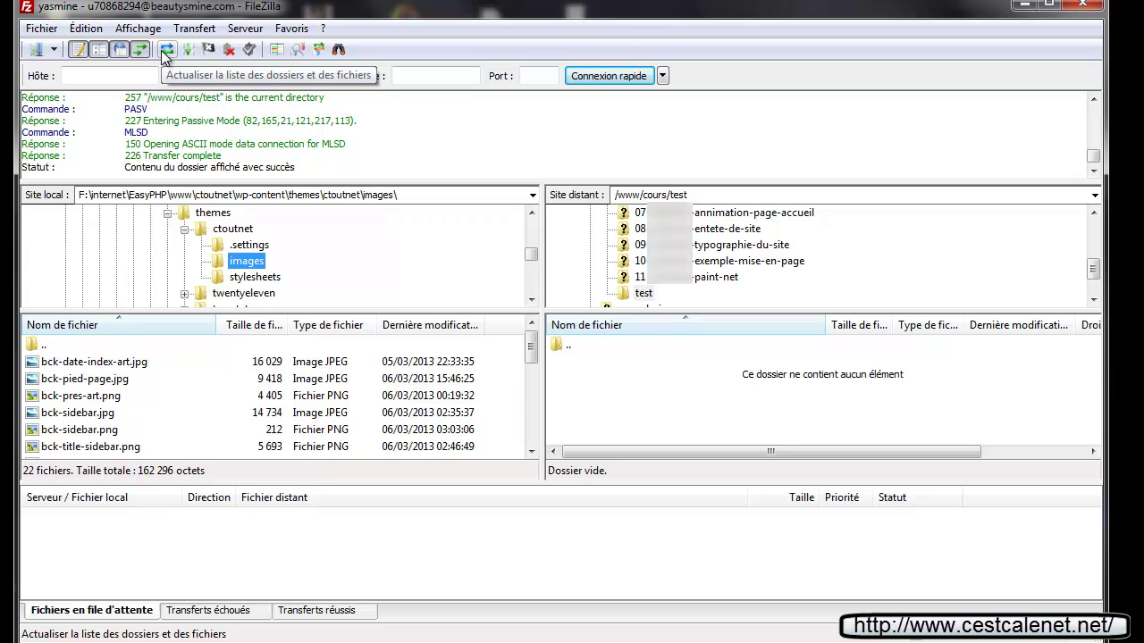
{"action": "double_click", "coordinate": [402, 194]}
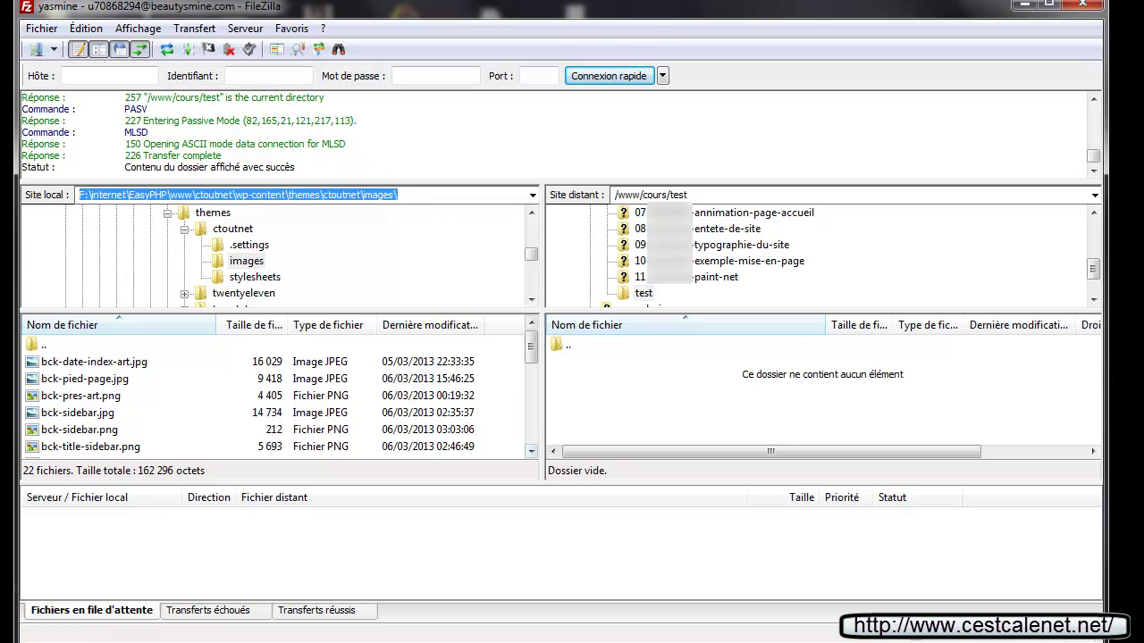
Open the local images folder in Windows Explorer and reposition its window
{"action": "left_click", "coordinate": [397, 194]}
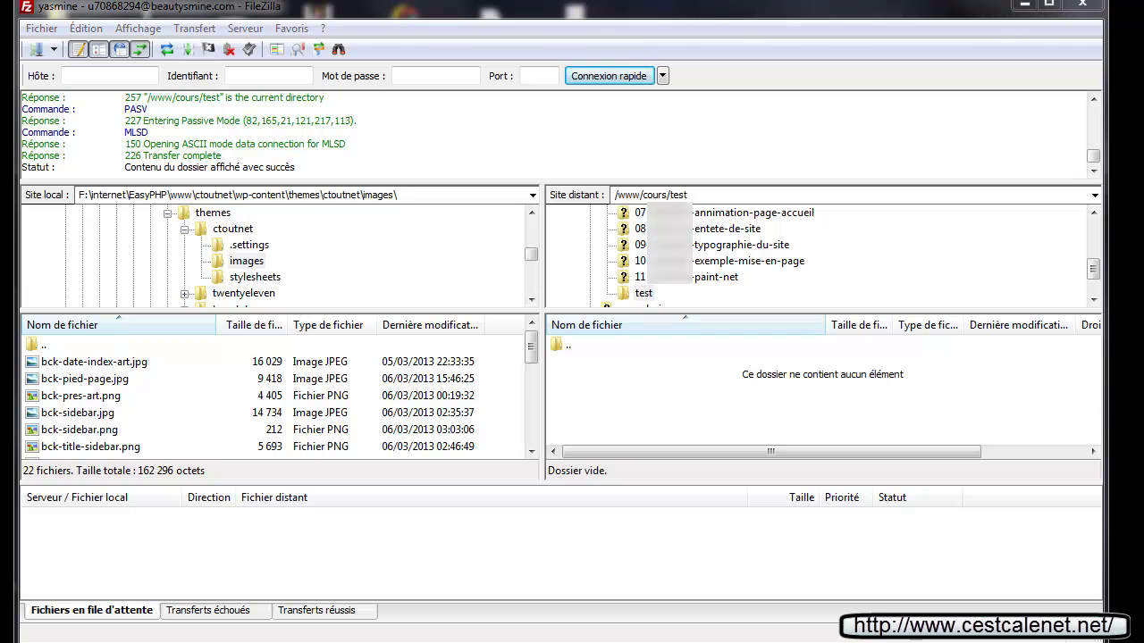
{"action": "left_click", "coordinate": [134, 490]}
{"action": "left_click_drag", "start_coordinate": [492, 40], "coordinate": [183, 7]}
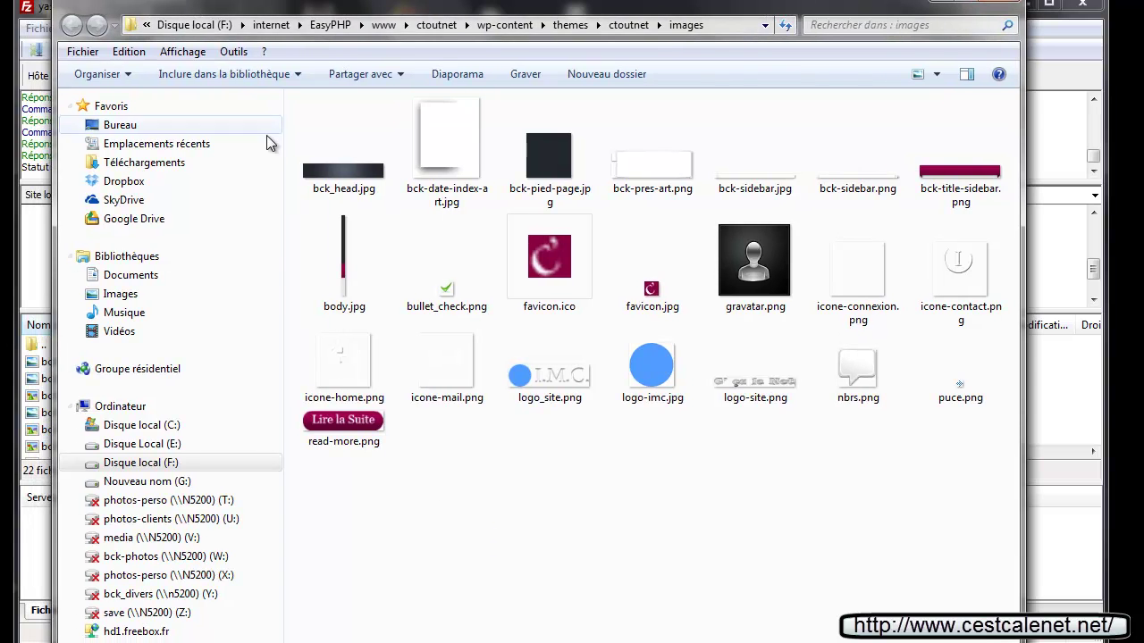
{"action": "left_click_drag", "start_coordinate": [252, 8], "coordinate": [227, 12]}
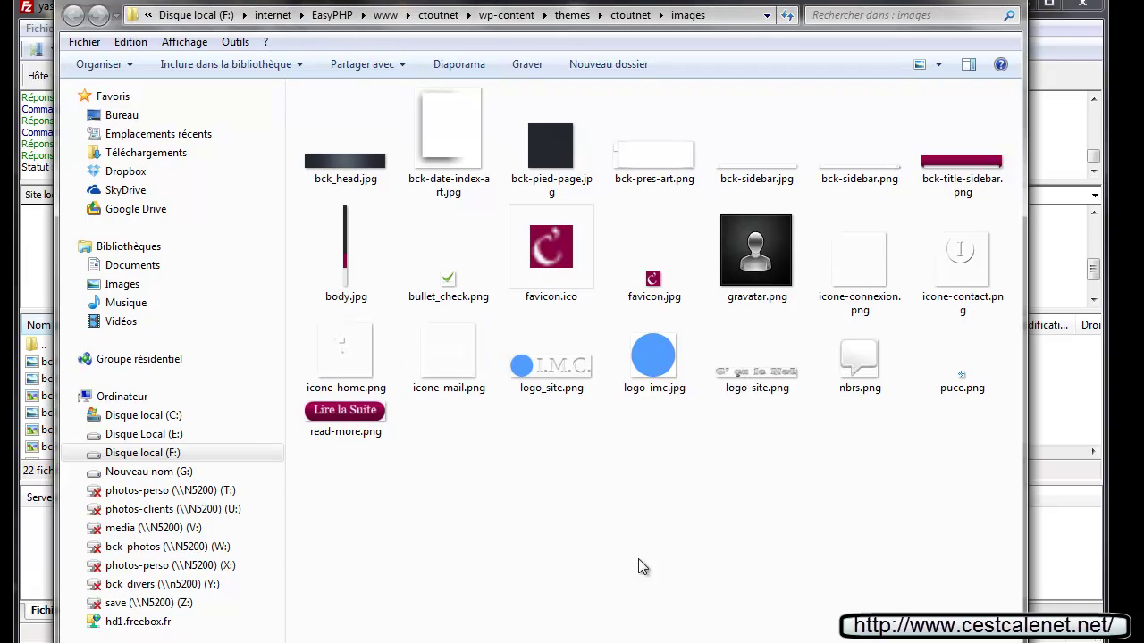
Create a new folder named blablabla inside images
{"action": "right_click", "coordinate": [578, 471]}
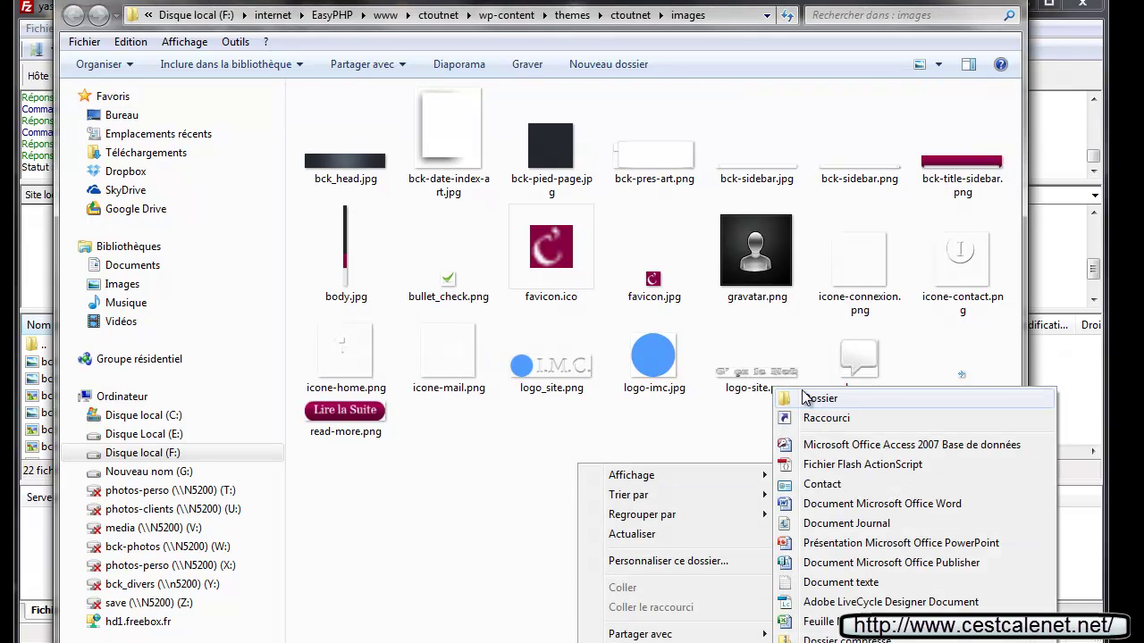
{"action": "left_click", "coordinate": [801, 391]}
{"action": "type", "text": "blablabl"}
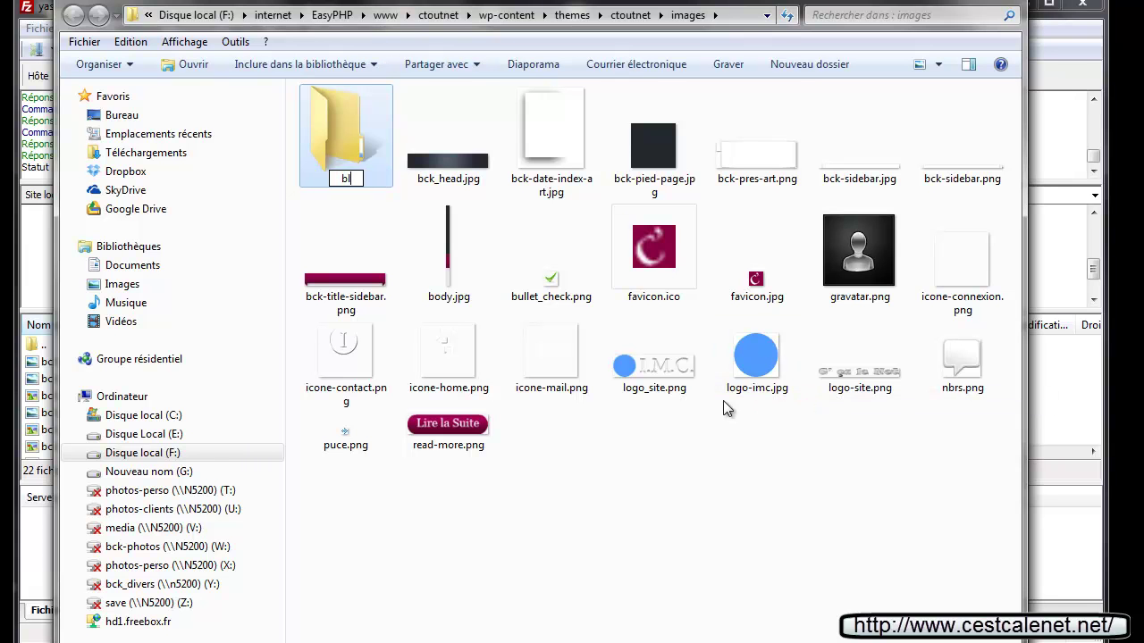
{"action": "type", "text": "a"}
{"action": "key", "text": "Return"}
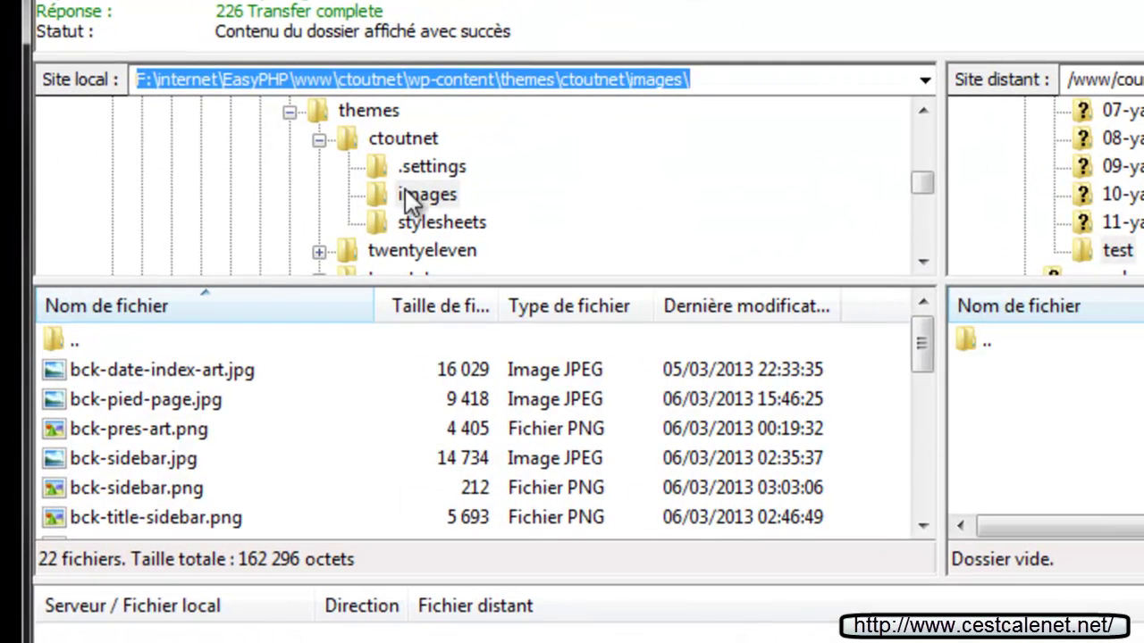
Refresh the local images listing and send the blablabla folder to the Recycle Bin
{"action": "left_click", "coordinate": [381, 193]}
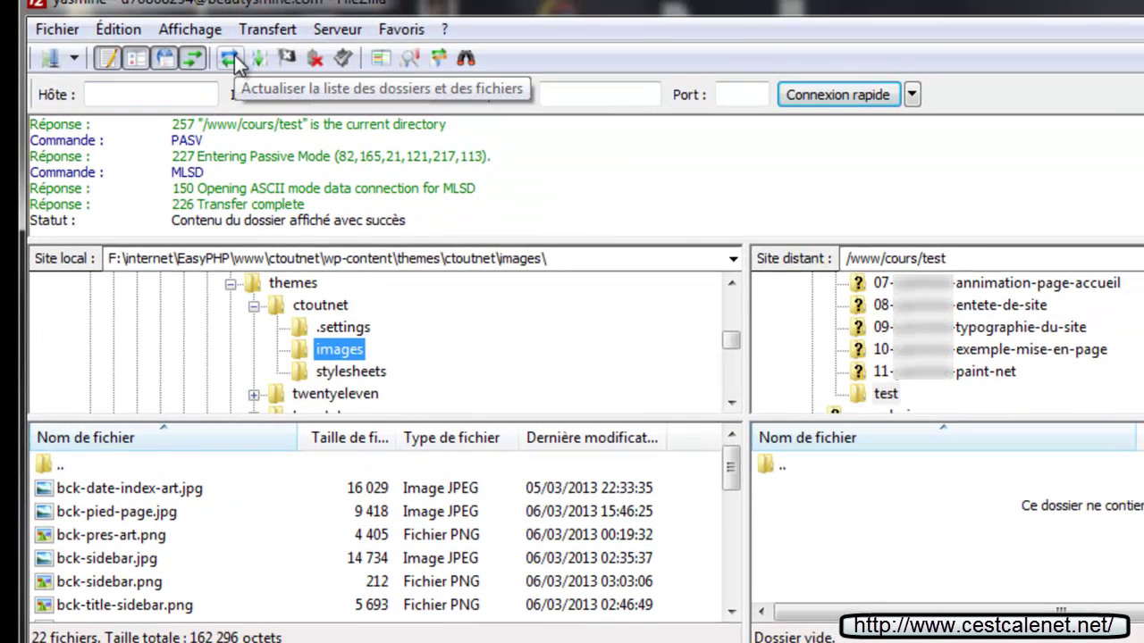
{"action": "left_click", "coordinate": [233, 61]}
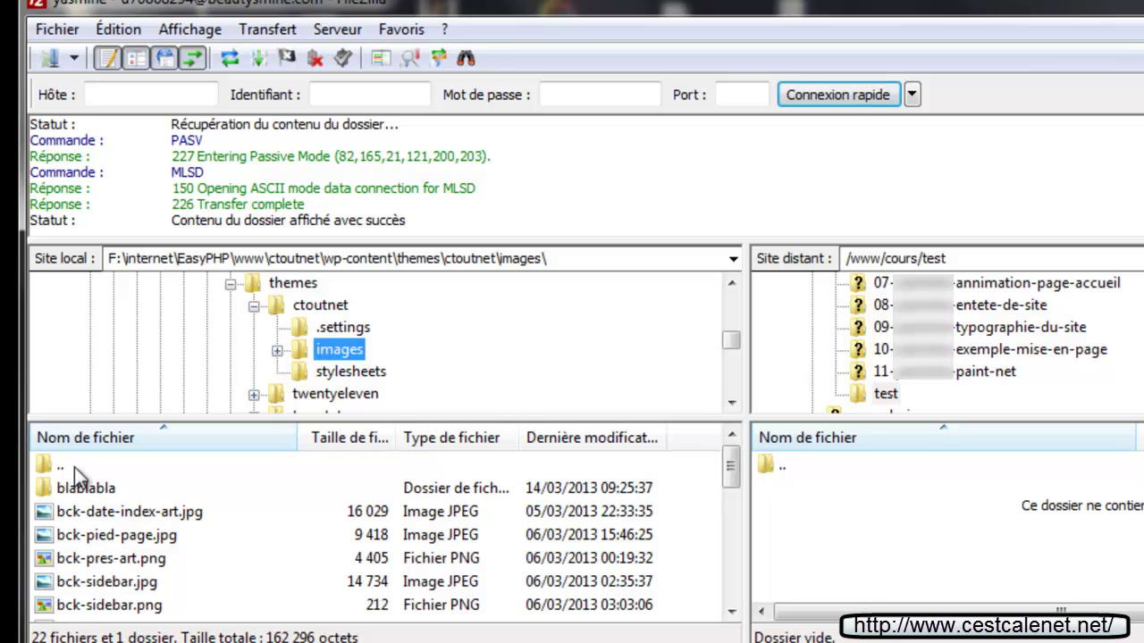
{"action": "left_click", "coordinate": [82, 488]}
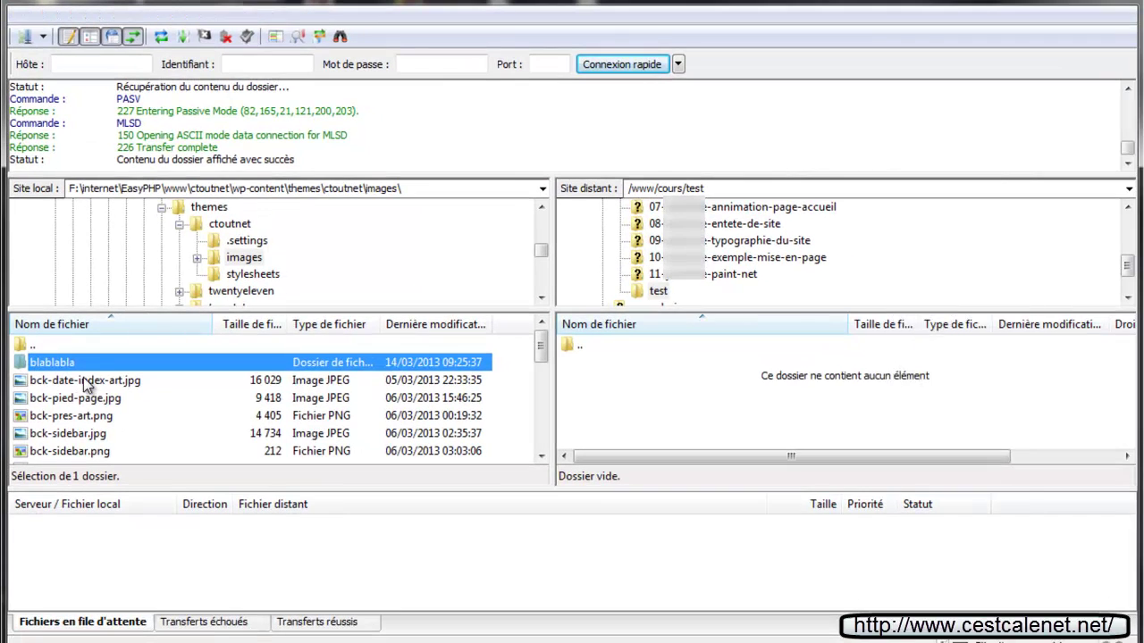
{"action": "key", "text": "Delete"}
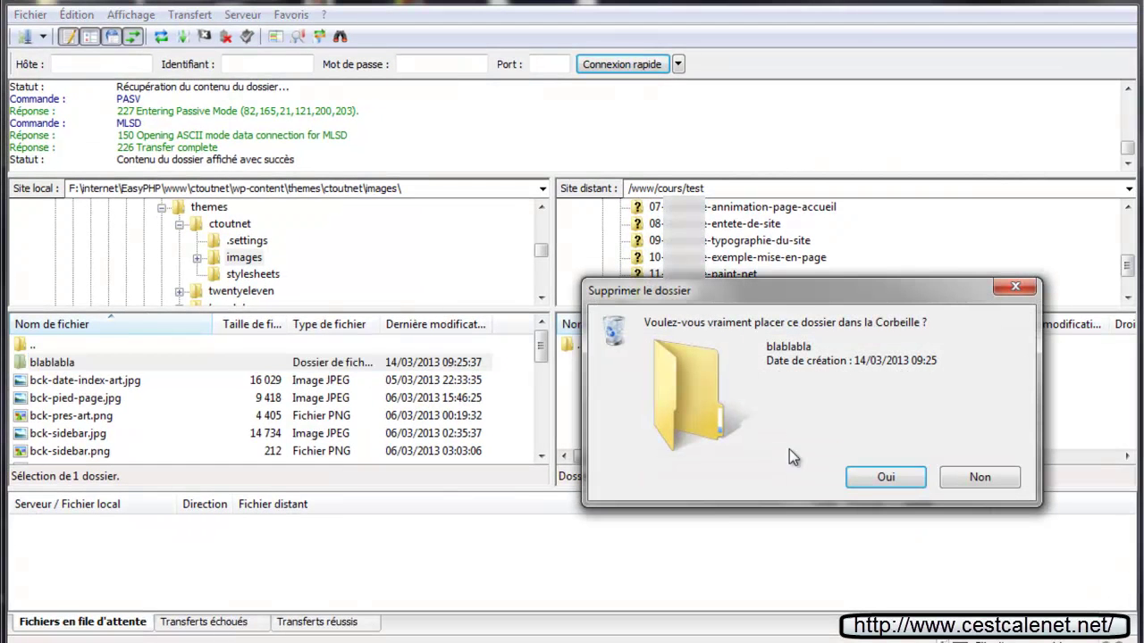
{"action": "left_click", "coordinate": [868, 487]}
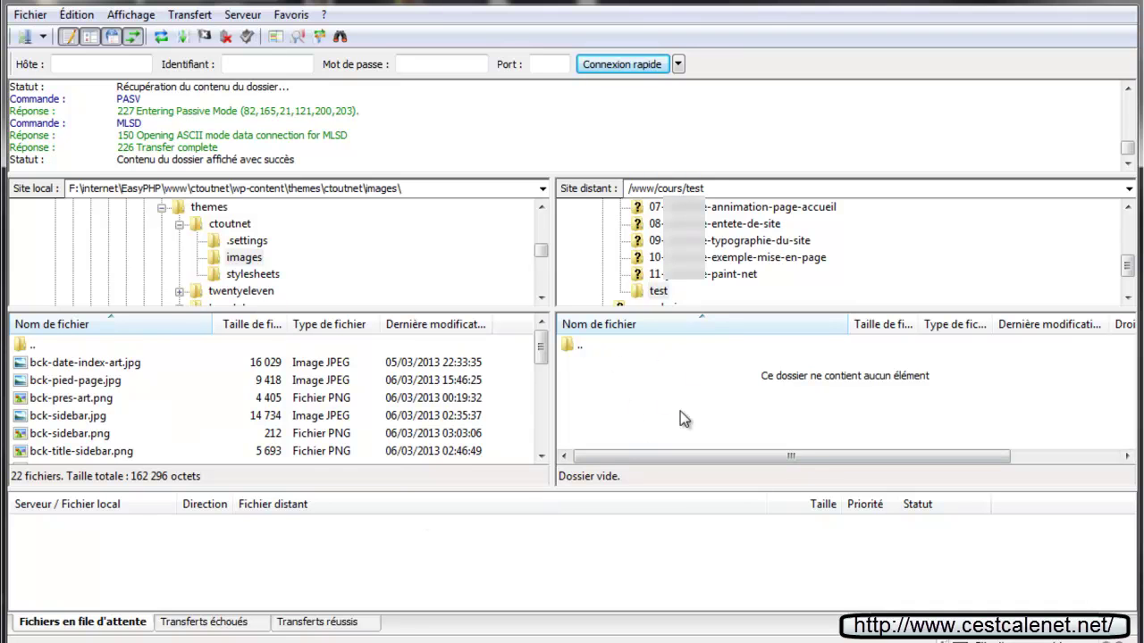
Select all 22 local images and drag them into the remote /www/cours/test folder
{"action": "left_click", "coordinate": [38, 364]}
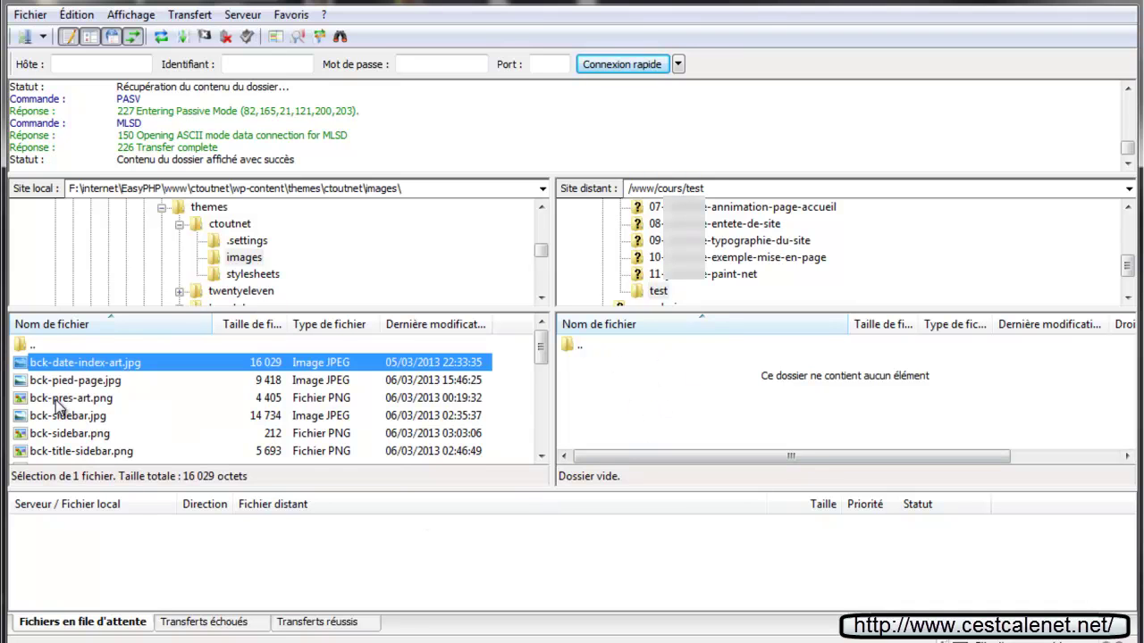
{"action": "scroll", "coordinate": [56, 400], "scroll_direction": "down", "scroll_amount": 5}
{"action": "left_click", "coordinate": [41, 453], "text": "shift"}
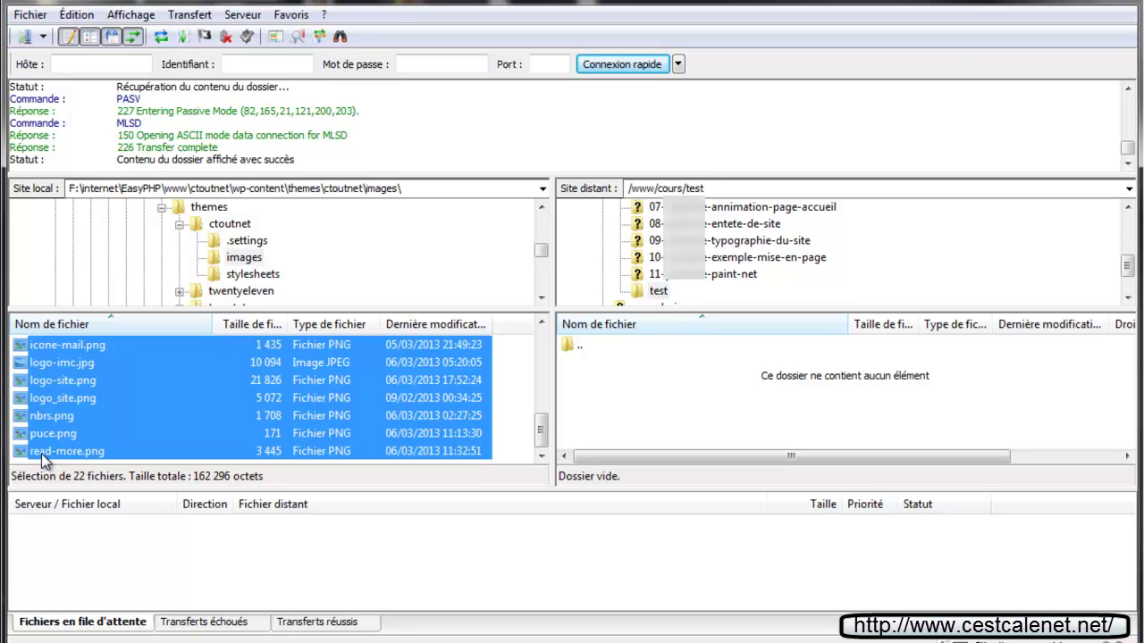
{"action": "left_click_drag", "start_coordinate": [56, 456], "coordinate": [696, 418]}
{"action": "left_click_drag", "start_coordinate": [696, 418], "coordinate": [754, 398]}
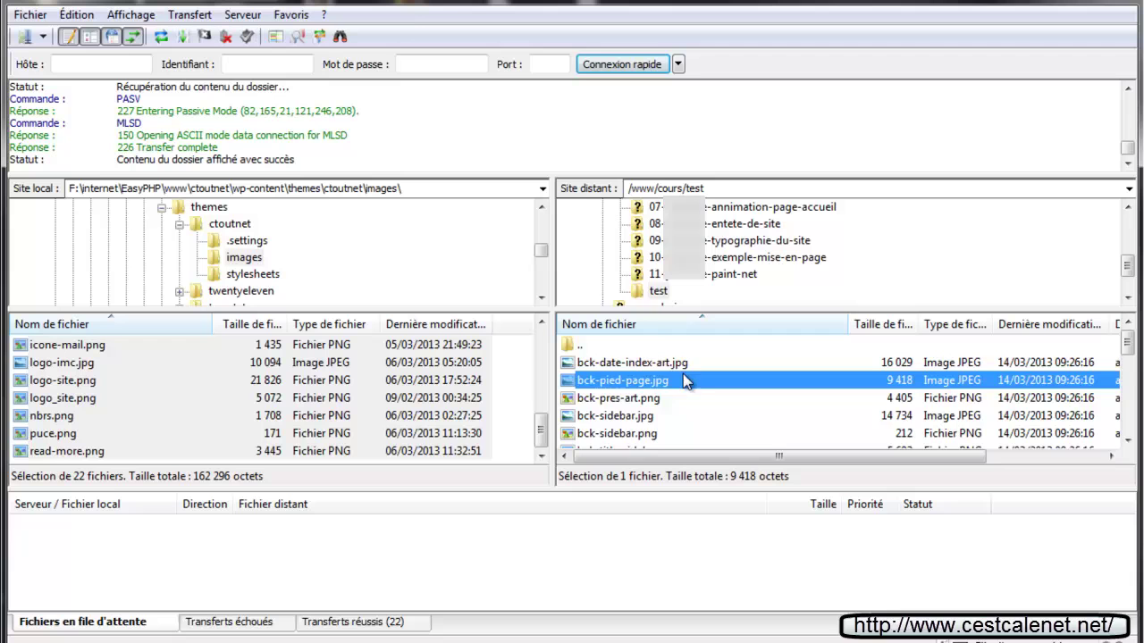
{"action": "scroll", "coordinate": [708, 380], "scroll_direction": "down", "scroll_amount": 6}
{"action": "scroll", "coordinate": [712, 393], "scroll_direction": "up", "scroll_amount": 8}
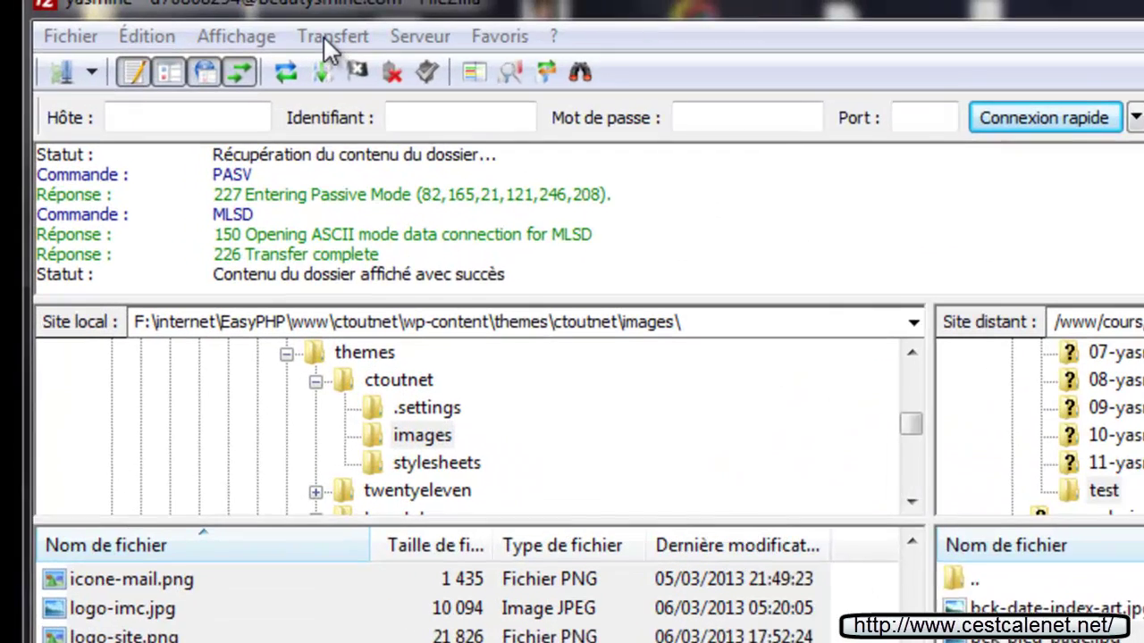
{"action": "left_click", "coordinate": [329, 37]}
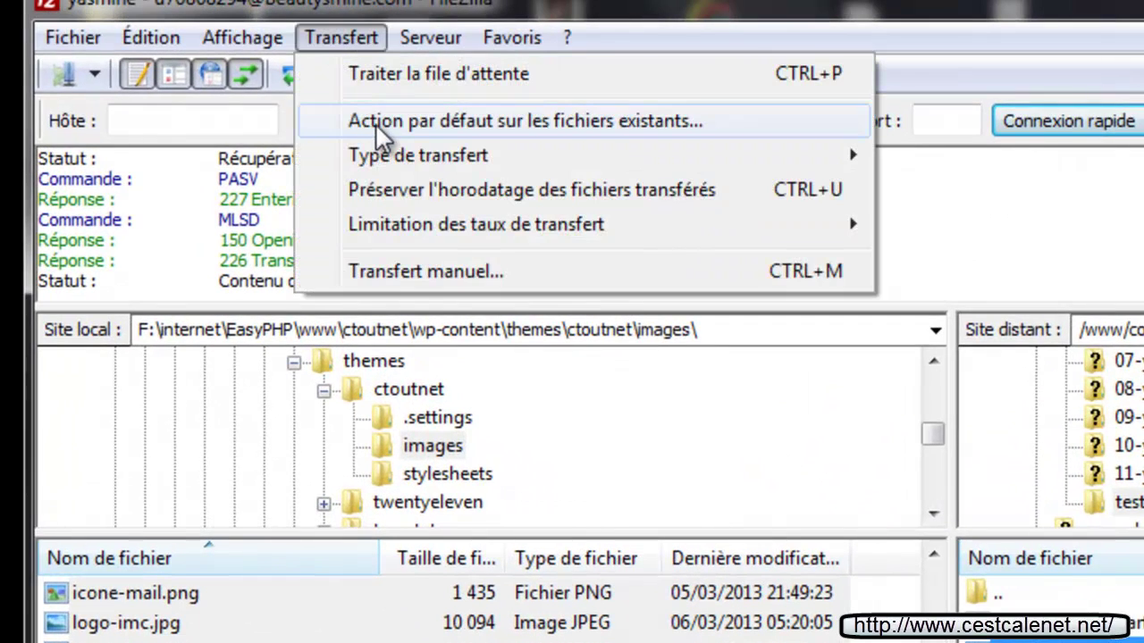
{"action": "left_click", "coordinate": [579, 120]}
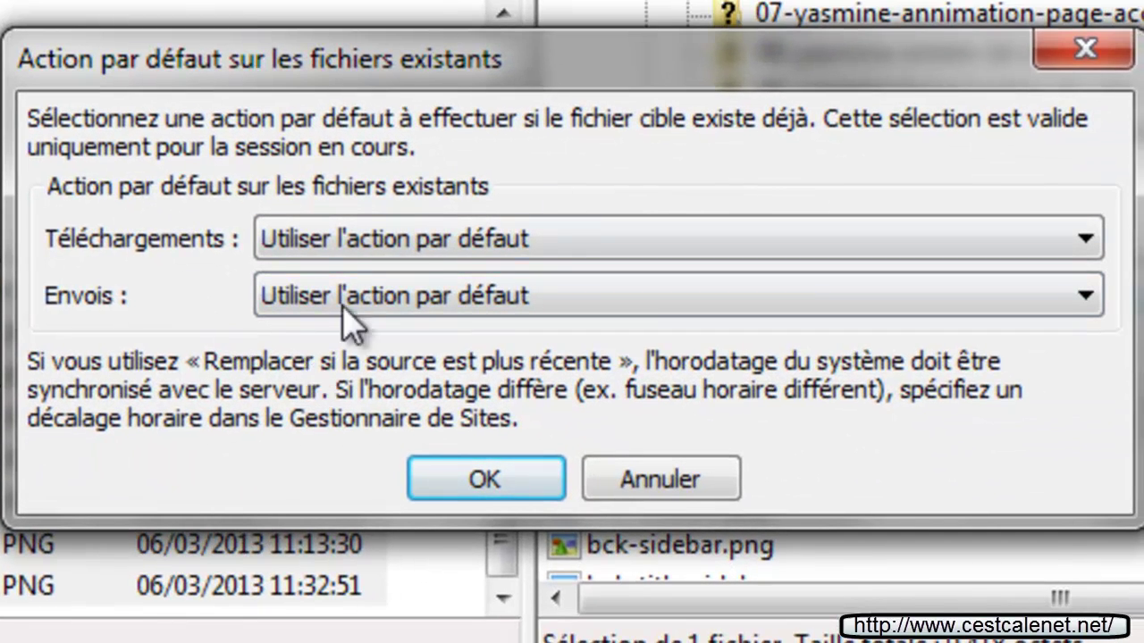
{"action": "left_click", "coordinate": [487, 248]}
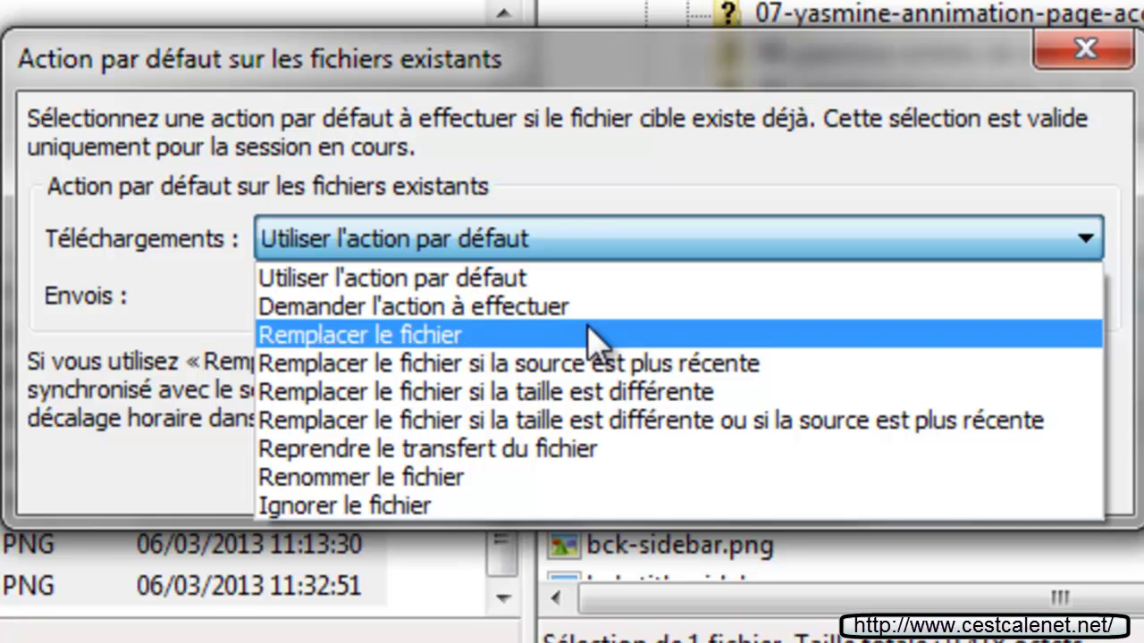
{"action": "left_click", "coordinate": [374, 268]}
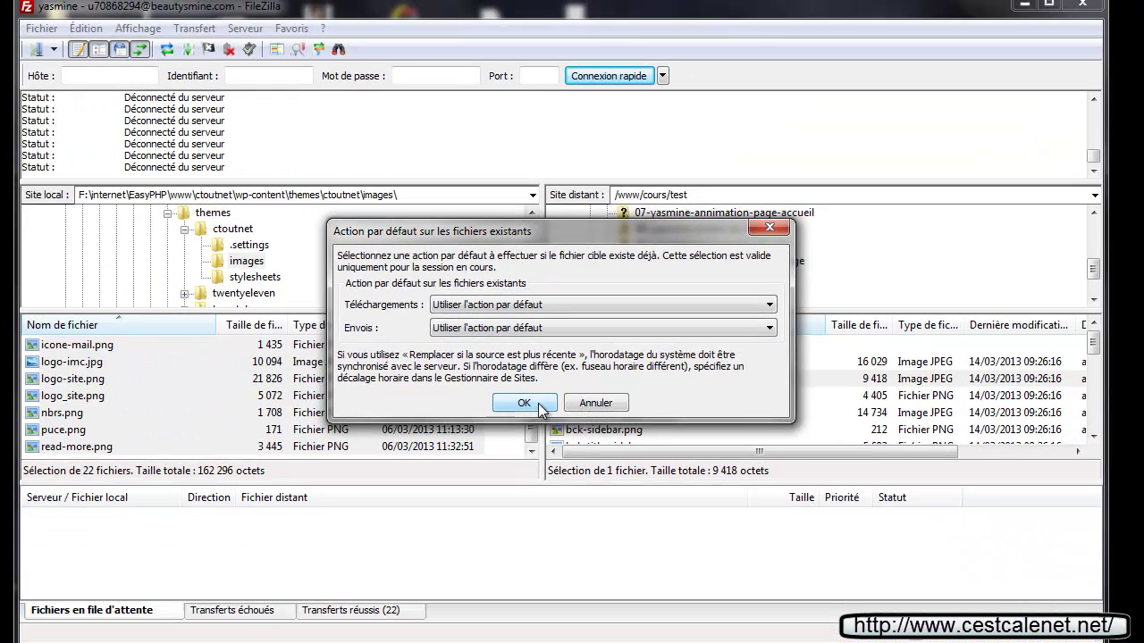
{"action": "left_click", "coordinate": [538, 405]}
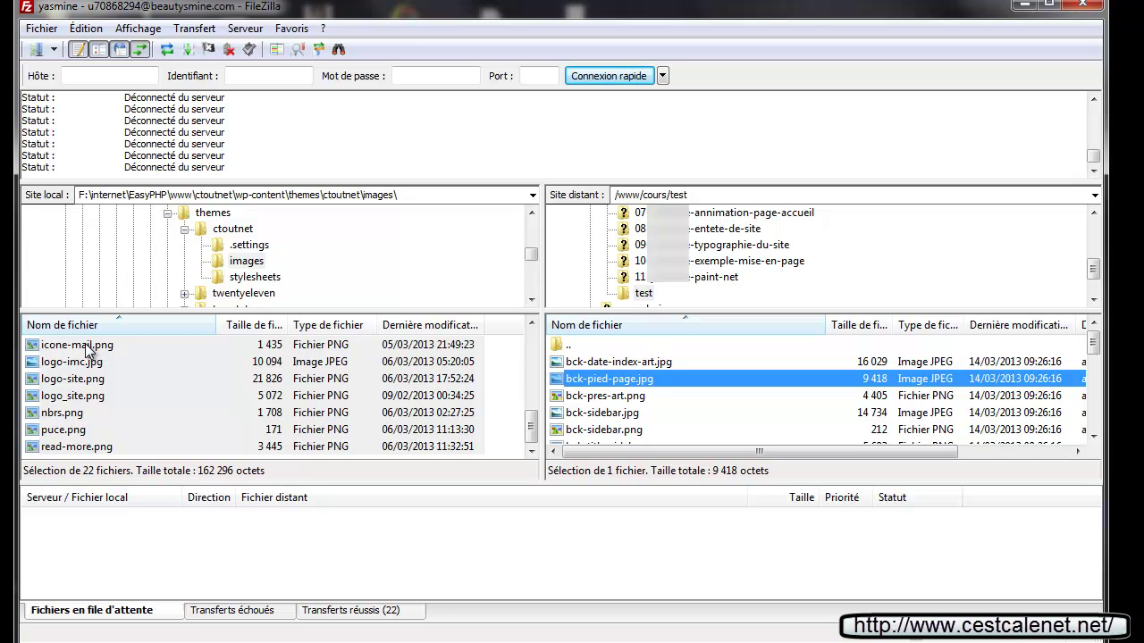
Re-upload the images to /www/cours/test, download all 22 back to local images, and disconnect
{"action": "left_click_drag", "start_coordinate": [90, 351], "coordinate": [721, 429]}
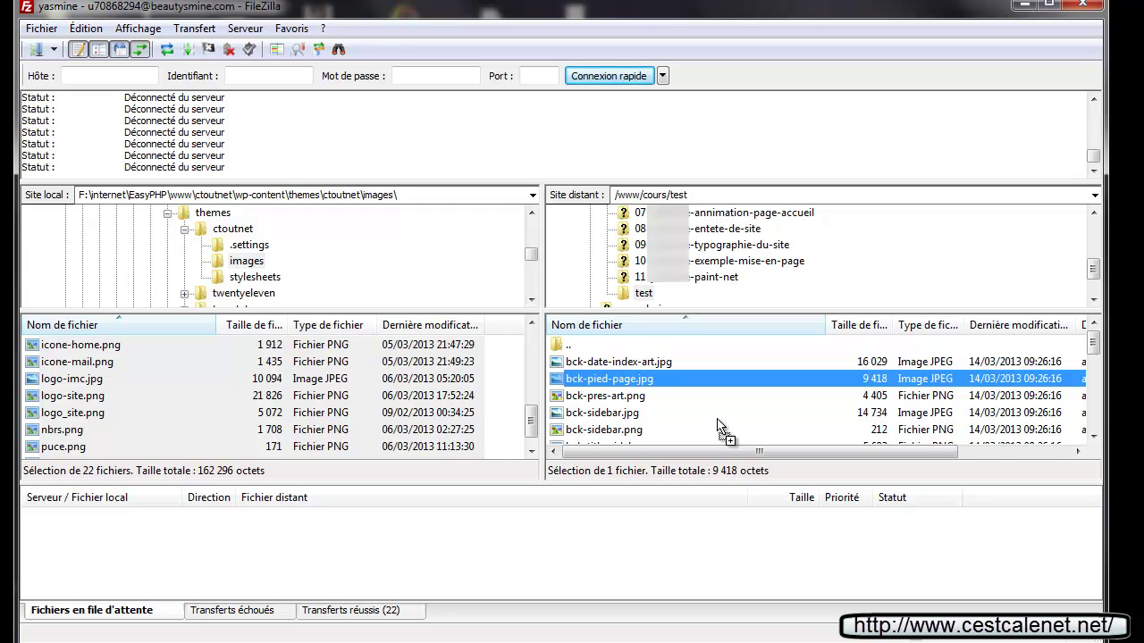
{"action": "left_click_drag", "start_coordinate": [720, 429], "coordinate": [721, 429]}
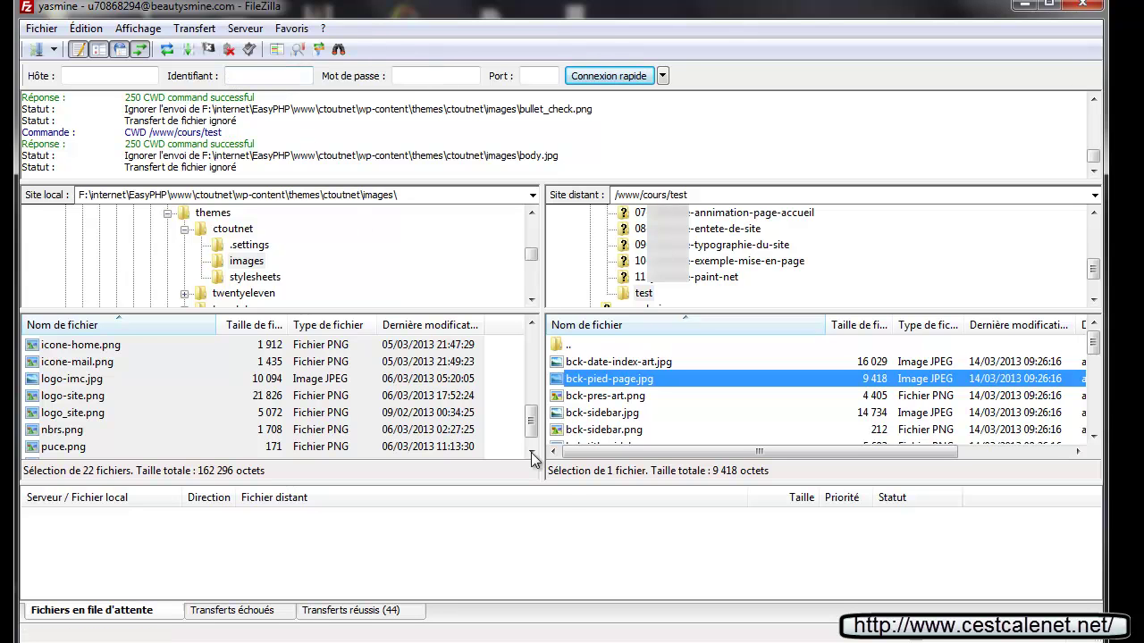
{"action": "left_click", "coordinate": [599, 361]}
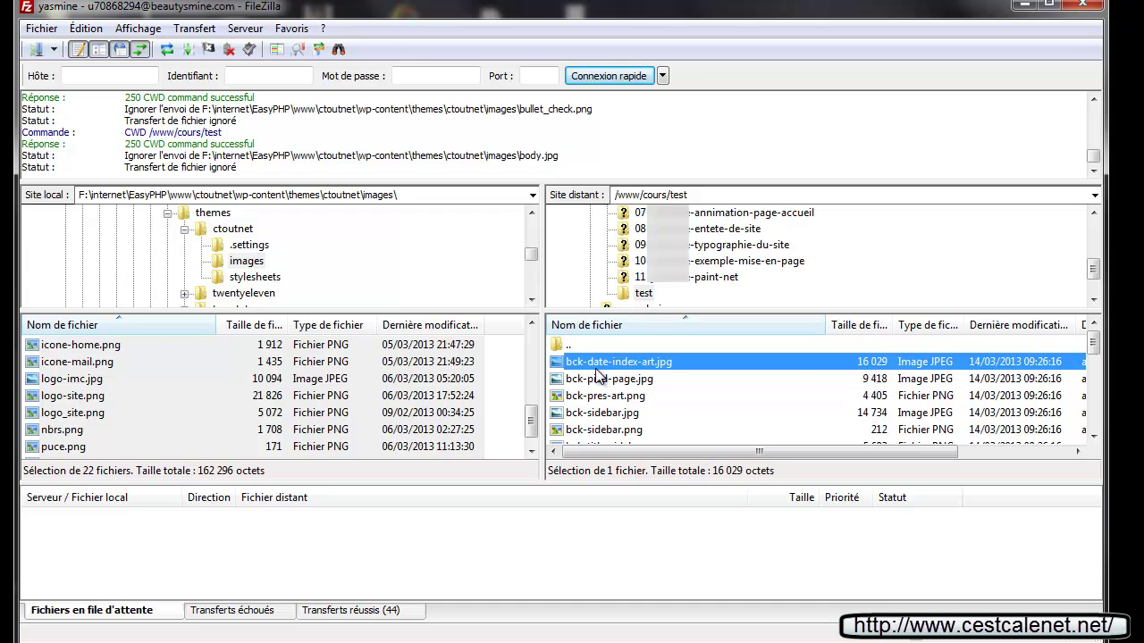
{"action": "scroll", "coordinate": [599, 375], "scroll_direction": "down", "scroll_amount": 5}
{"action": "key", "text": "ctrl+a"}
{"action": "left_click_drag", "start_coordinate": [605, 429], "coordinate": [214, 427]}
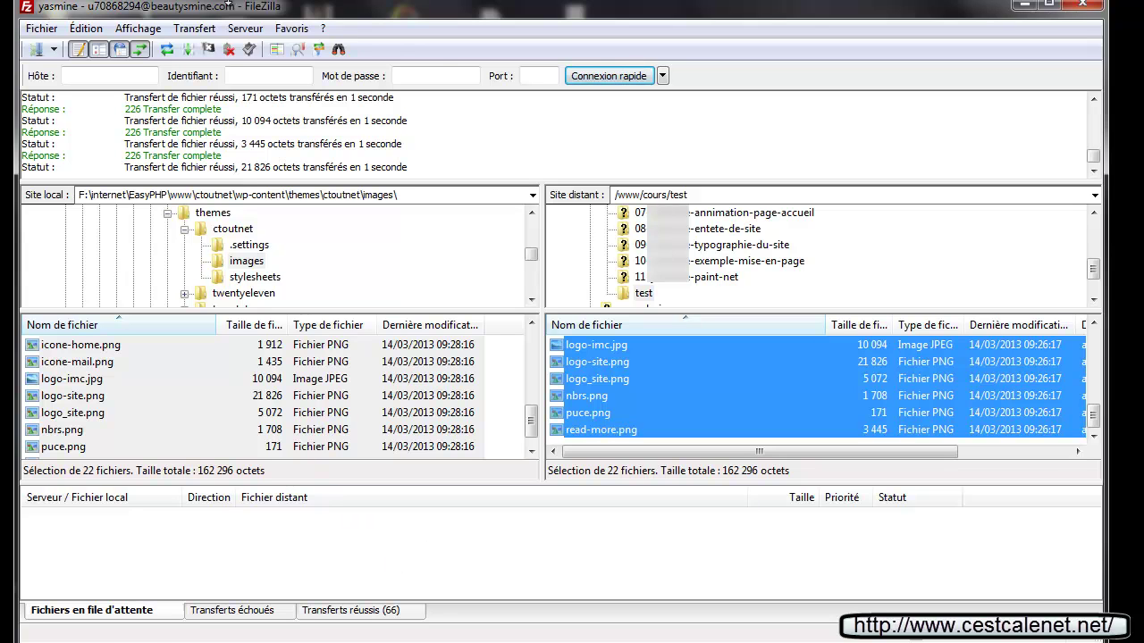
{"action": "left_click", "coordinate": [228, 51]}
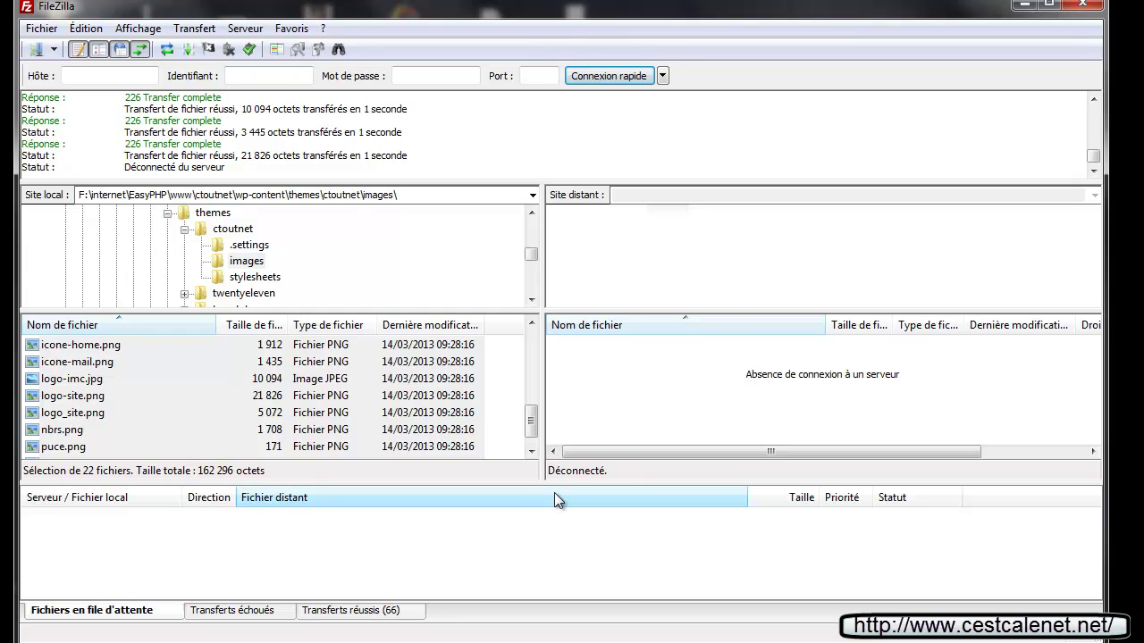